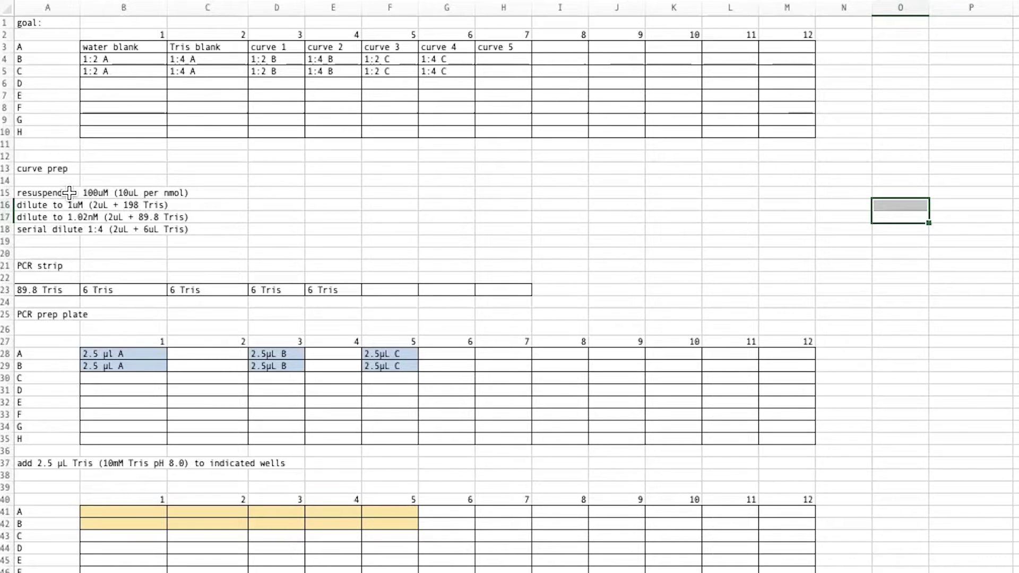
Review the qPCR plate protocol from curve prep and PCR prep plate through serial dilution, transfer to the qPCR plate and master mix addition
scroll(61, 198, "down", 1)
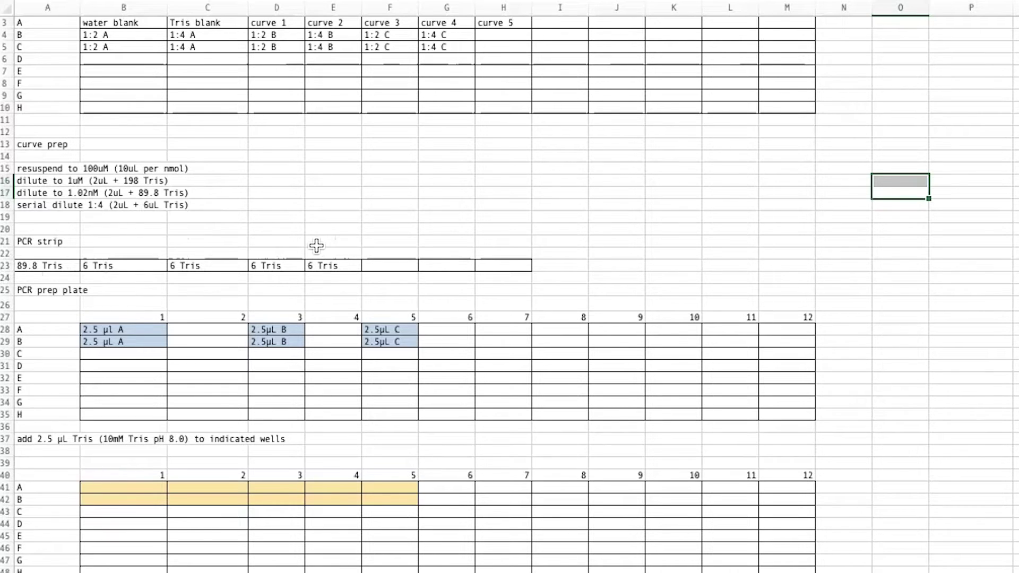
scroll(316, 245, "down", 3)
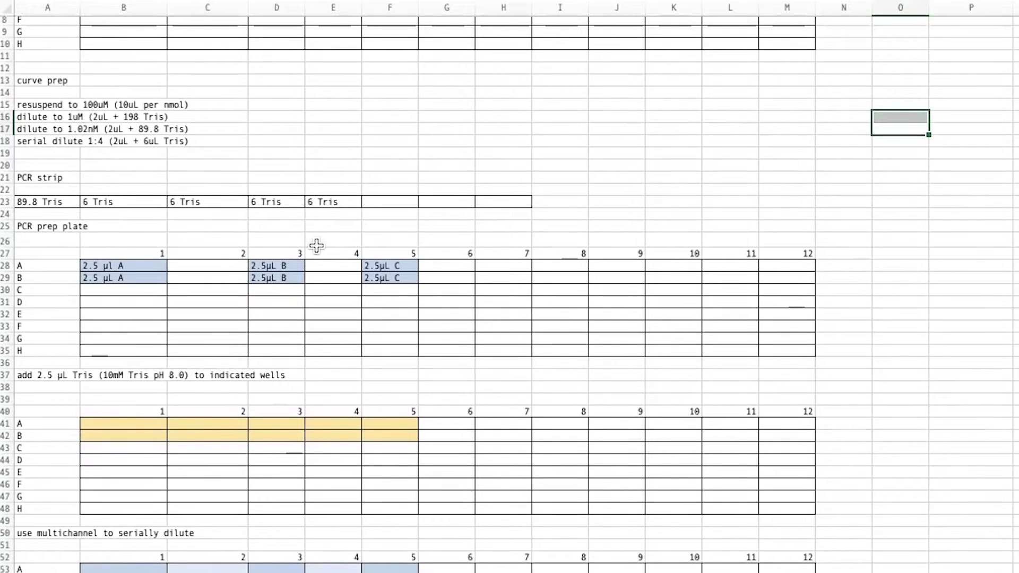
scroll(316, 245, "down", 3)
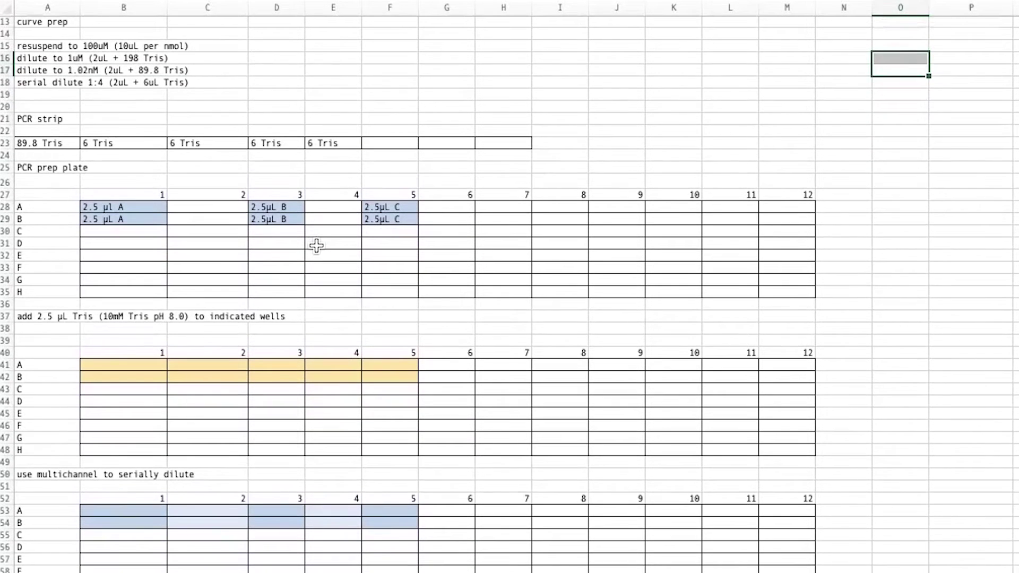
scroll(316, 245, "down", 1)
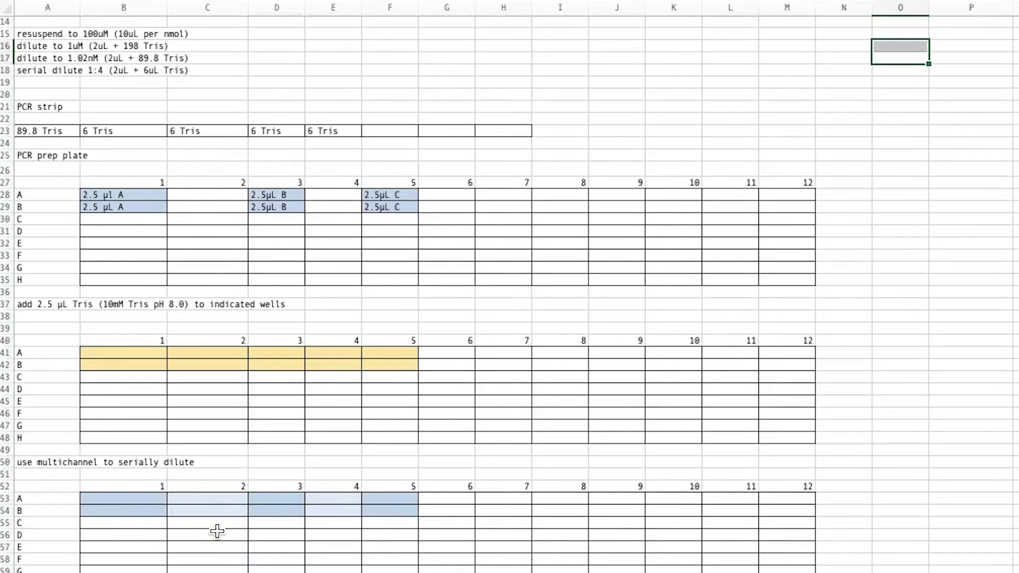
scroll(132, 517, "down", 4)
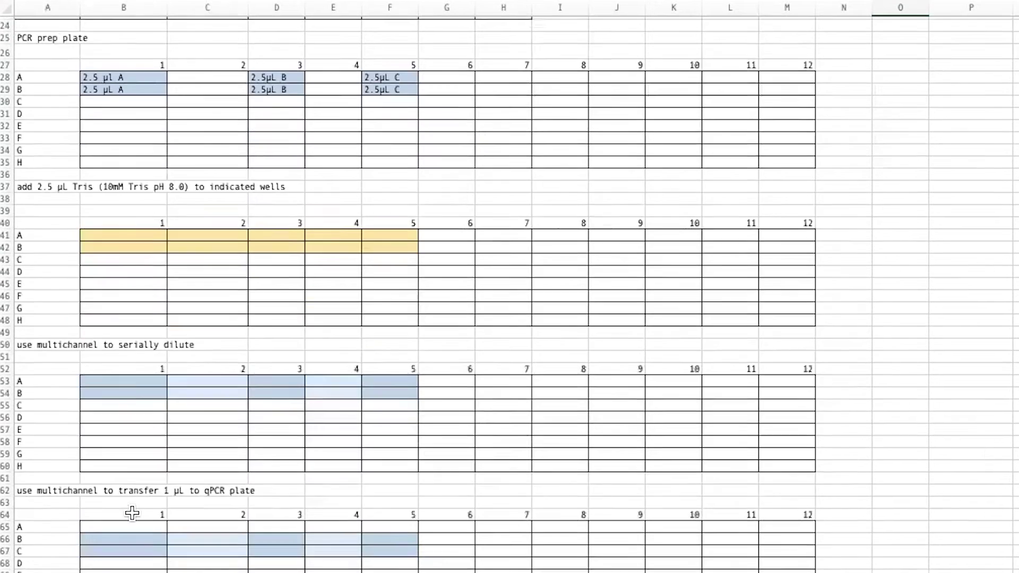
scroll(115, 376, "down", 2)
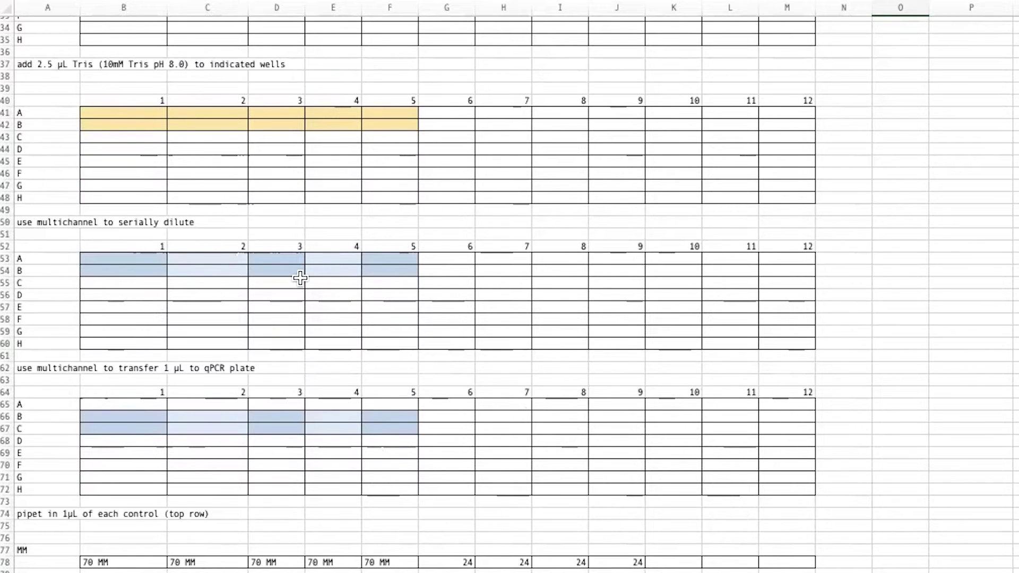
scroll(300, 277, "down", 5)
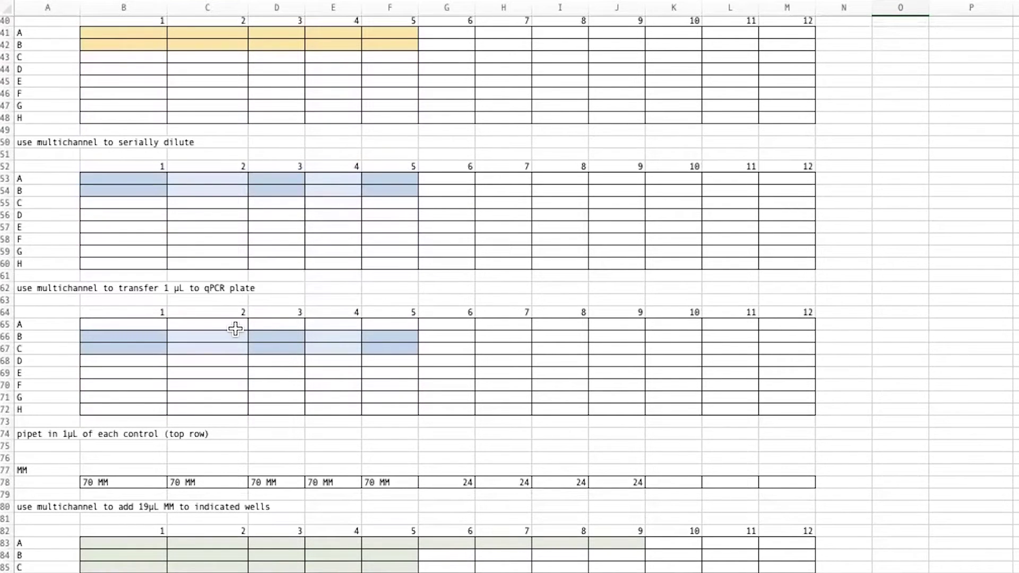
scroll(235, 329, "down", 1)
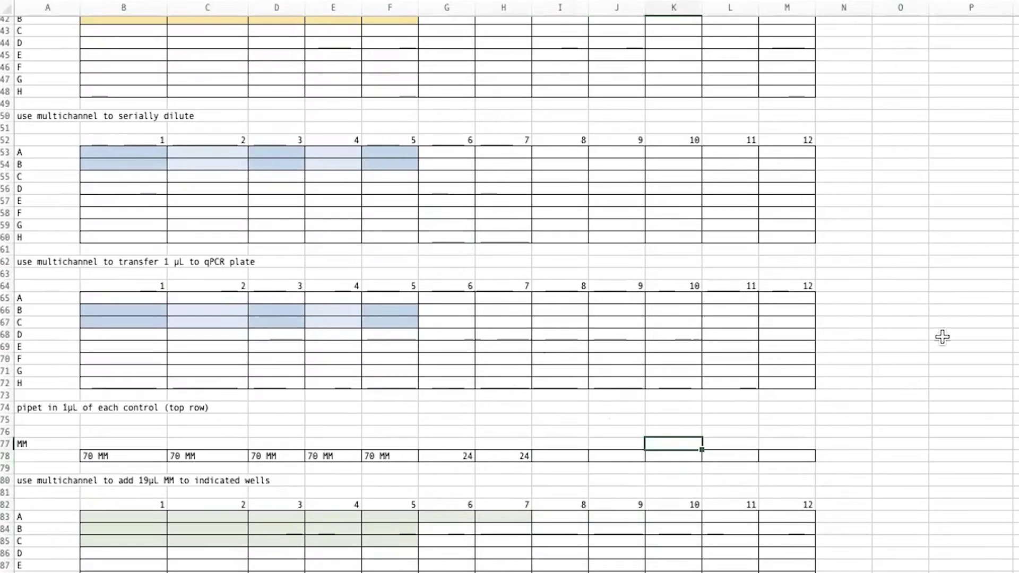
scroll(943, 337, "down", 3)
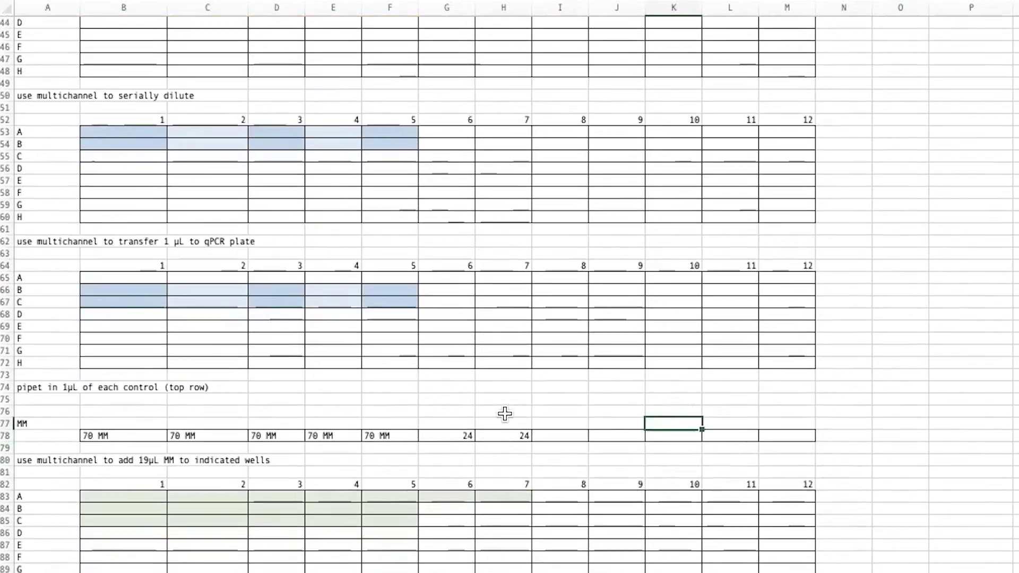
scroll(272, 353, "down", 4)
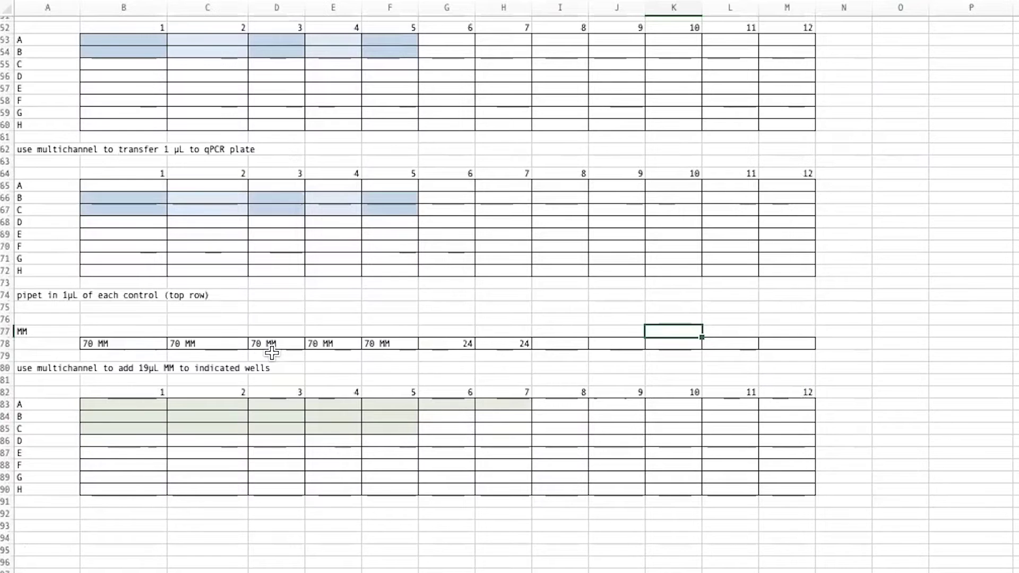
scroll(272, 353, "down", 3)
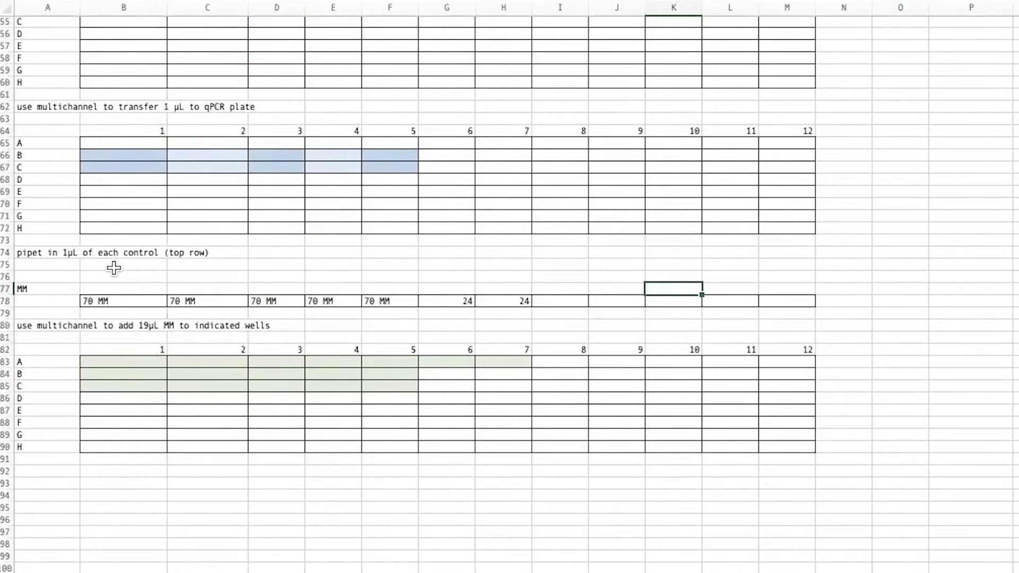
scroll(103, 287, "down", 6)
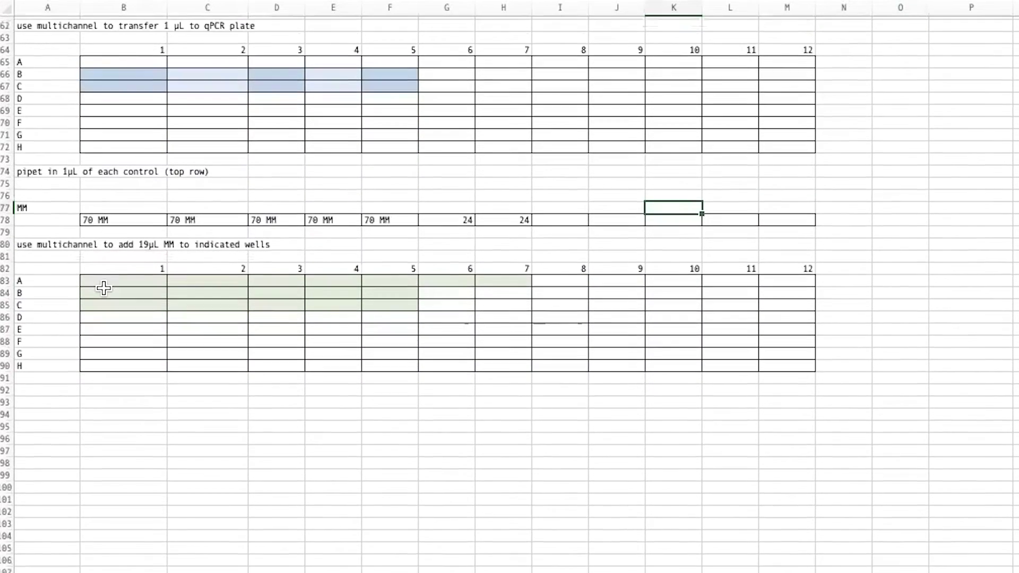
Change the master mix entries for wells 6 and 7 in the MM row (G78 and H78) to "24 MM"
scroll(103, 287, "up", 2)
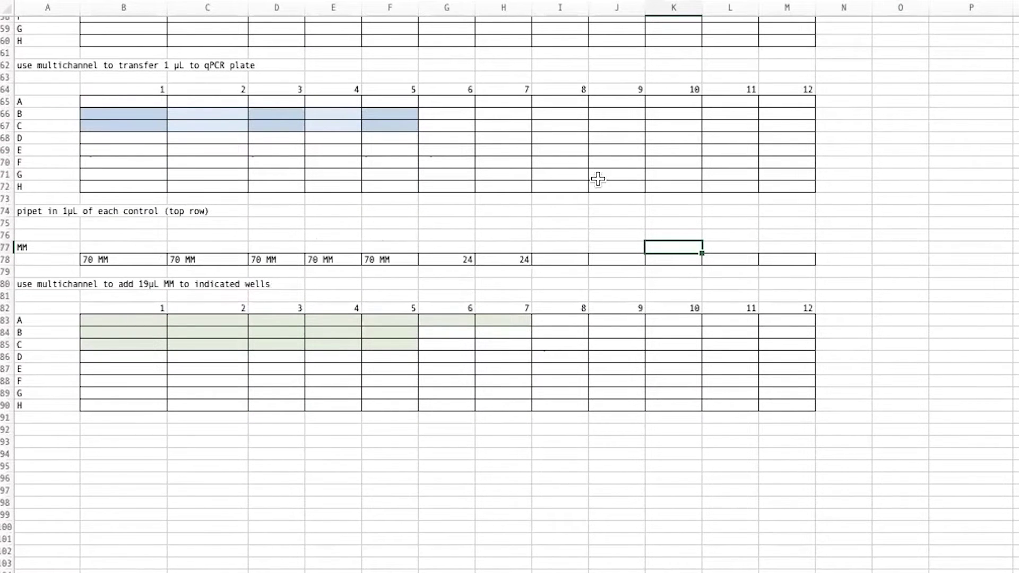
left_click(445, 261)
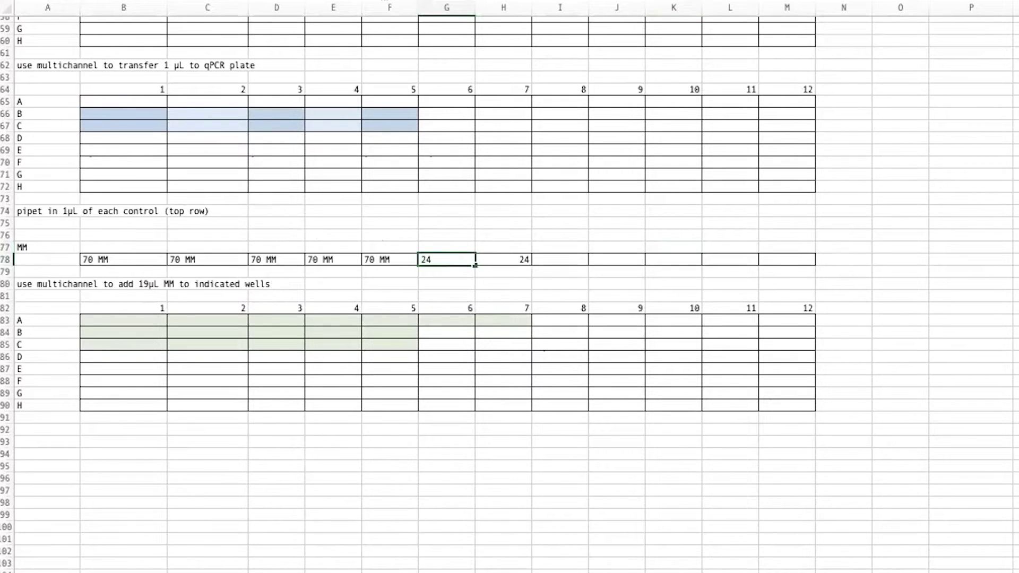
left_click(503, 259)
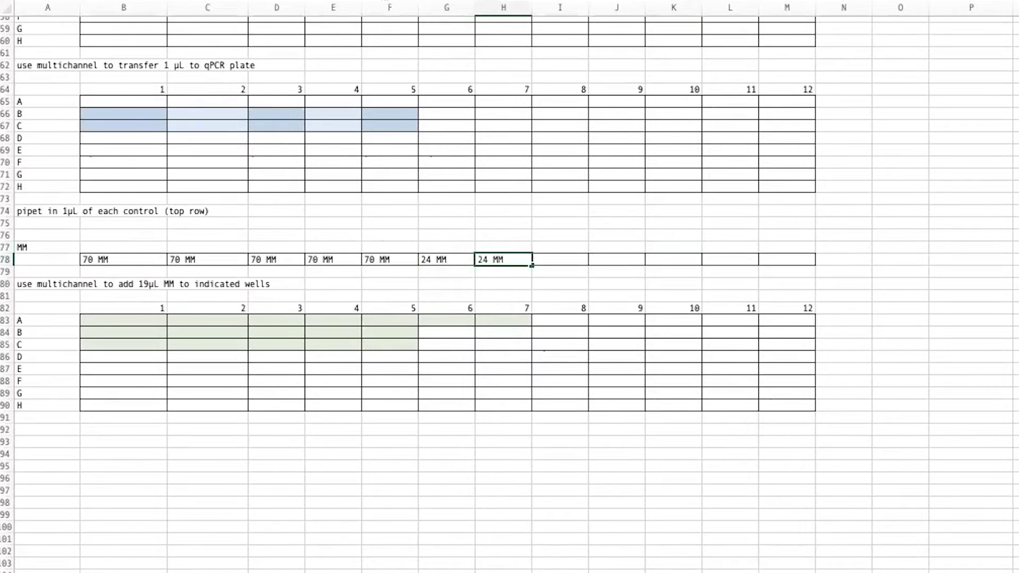
key("Tab")
left_click(569, 528)
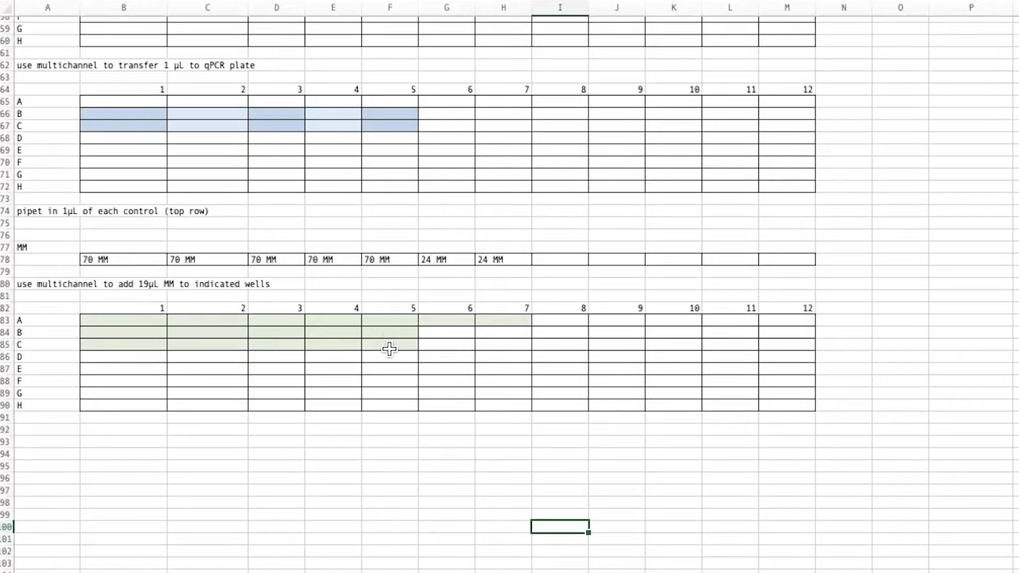
left_click(406, 467)
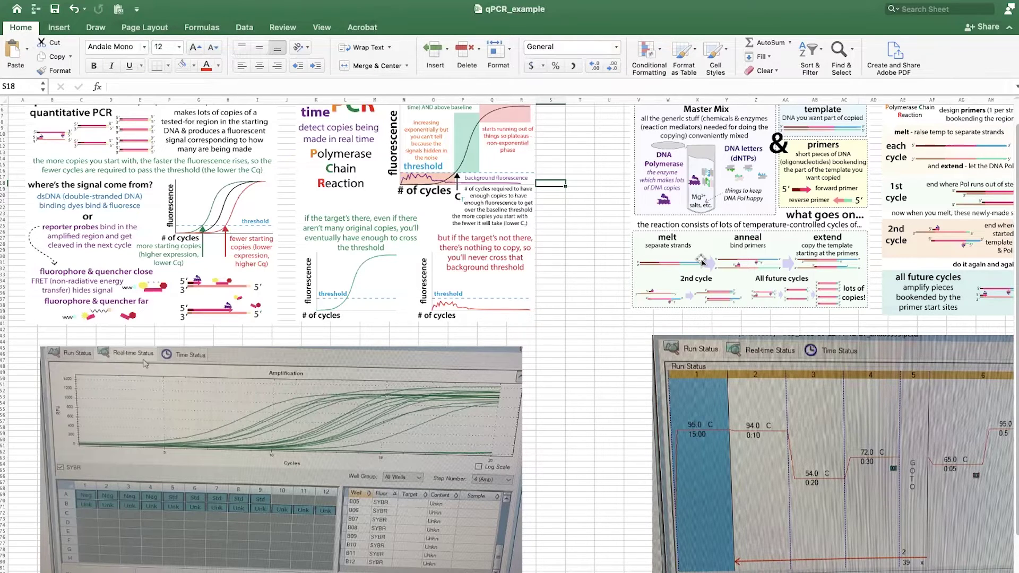
Examine the amplification run photo and the qPCR and real-time PCR infographics, focusing on the threshold and background fluorescence graph
scroll(207, 376, "down", 2)
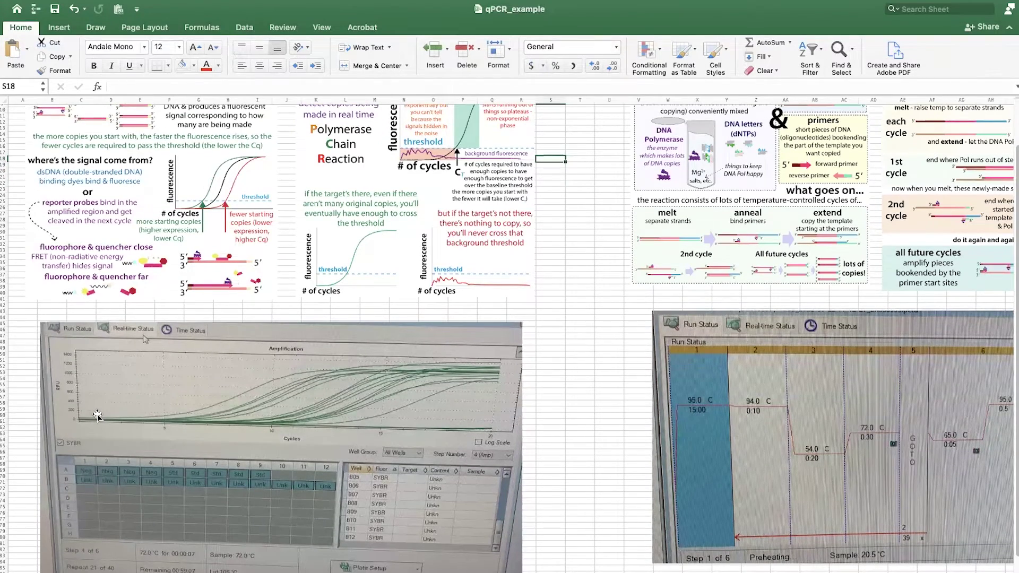
scroll(98, 416, "down", 3)
scroll(424, 172, "up", 5)
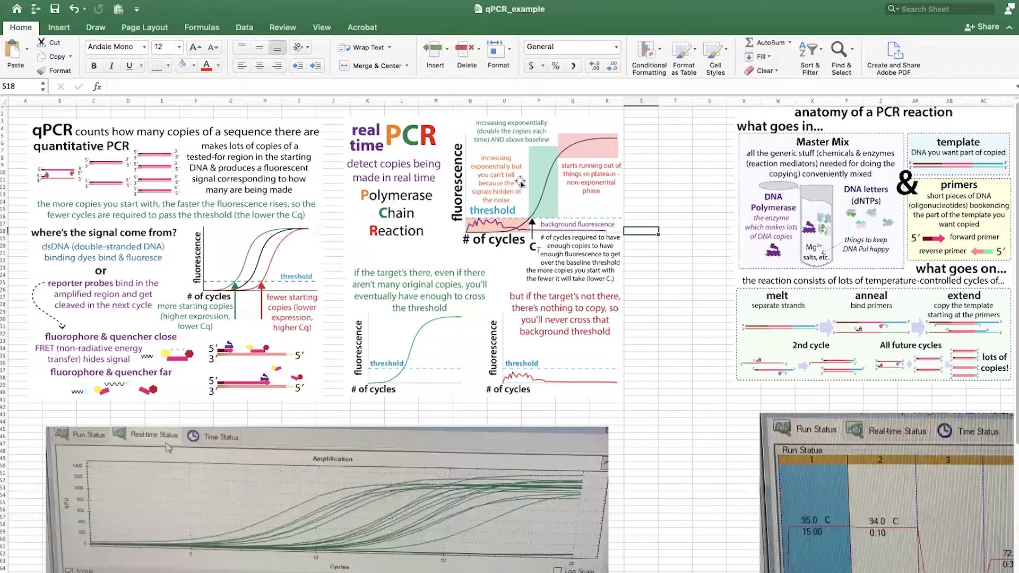
scroll(469, 233, "up", 3)
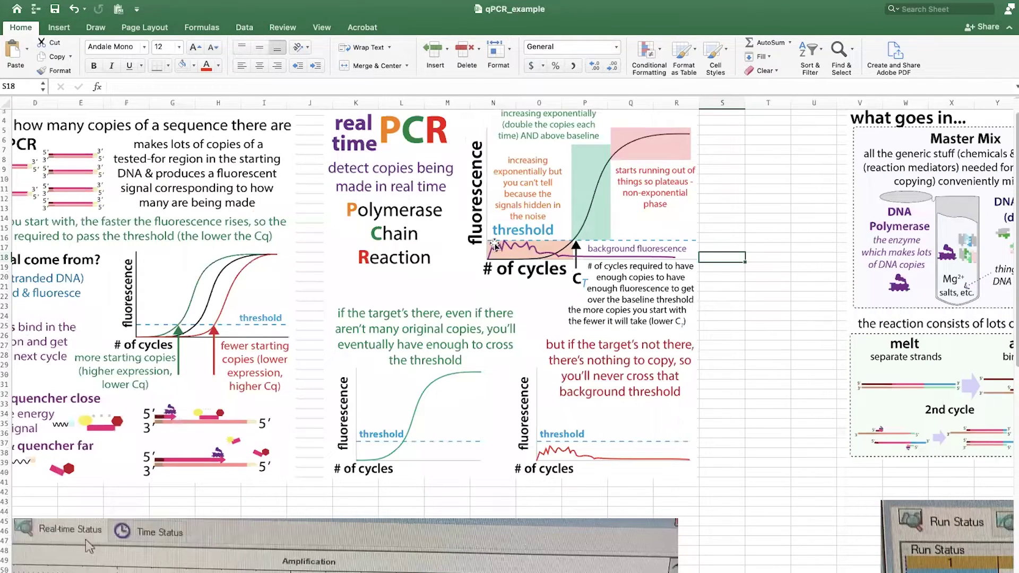
scroll(486, 254, "up", 2)
scroll(486, 253, "right", 2)
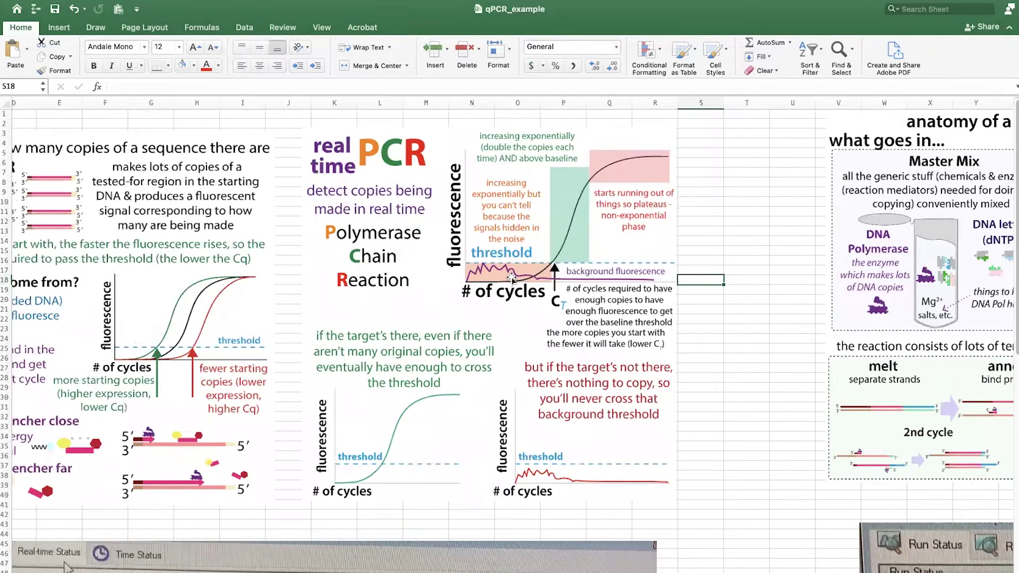
scroll(511, 277, "right", 1)
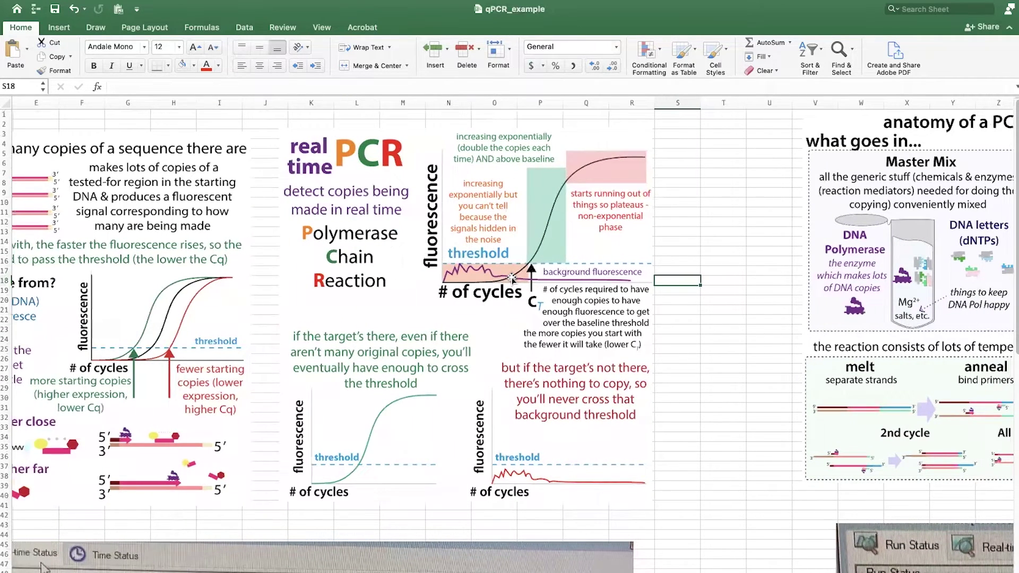
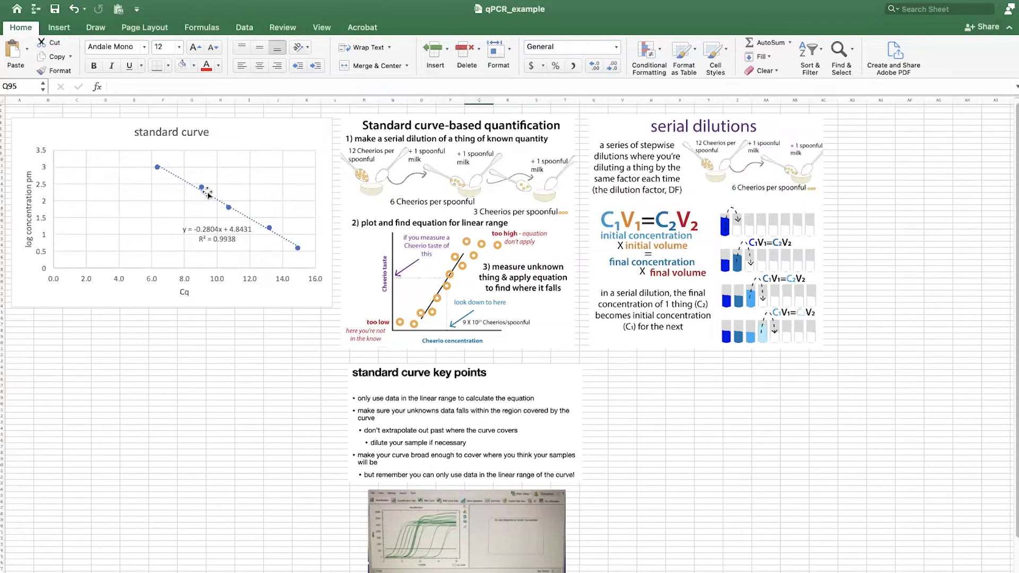
Examine the standard curve picture, the standard curve key points and the photos of the amplification results
left_click(269, 263)
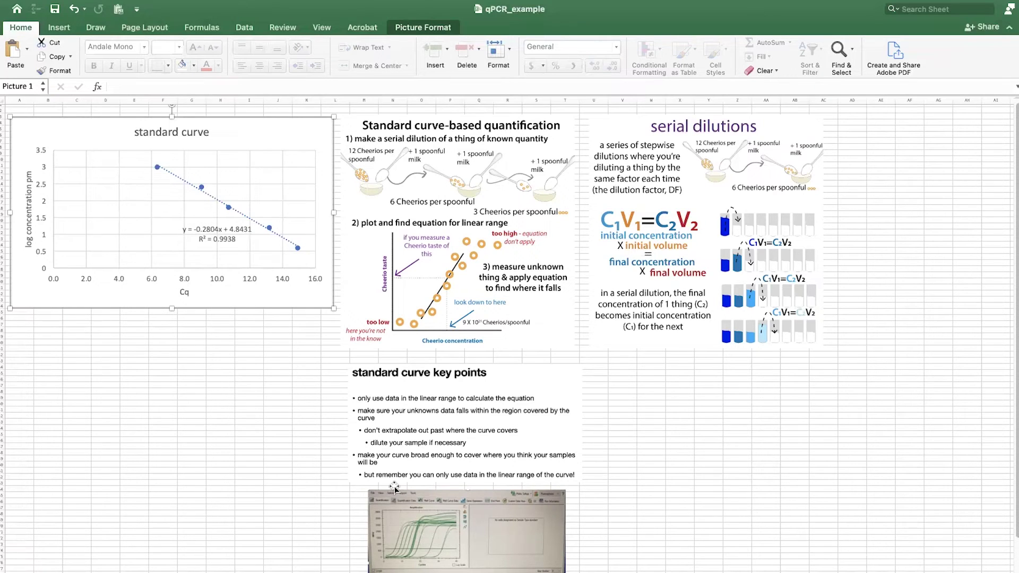
scroll(394, 487, "down", 1)
scroll(394, 487, "down", 10)
scroll(425, 321, "up", 3)
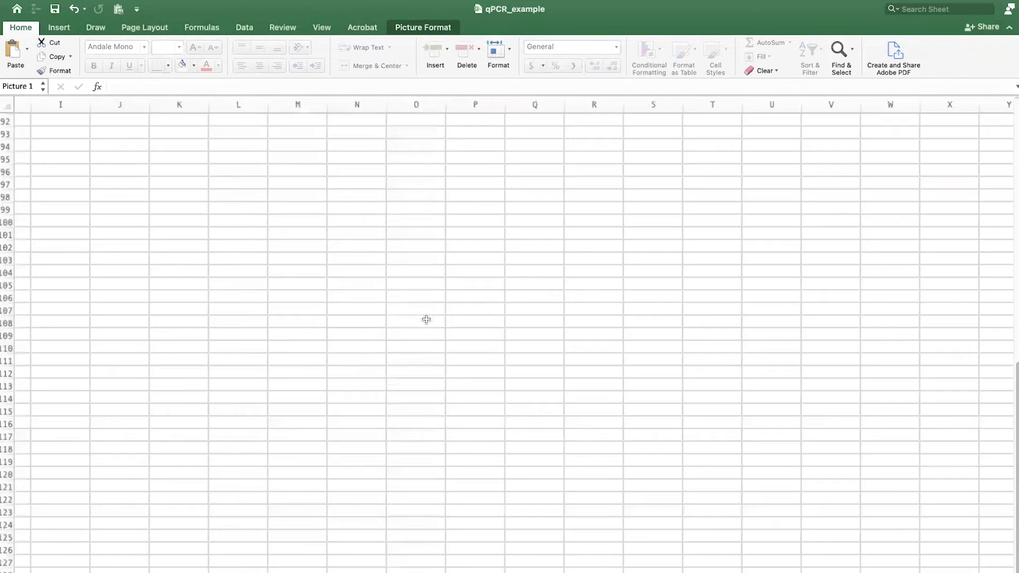
scroll(426, 319, "up", 9)
scroll(481, 327, "down", 1)
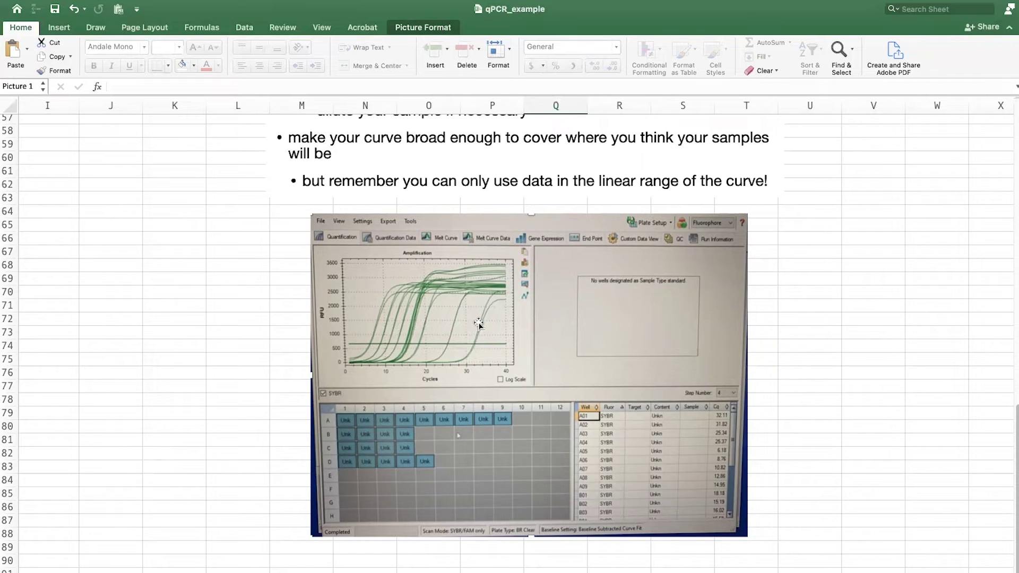
scroll(481, 350, "up", 8)
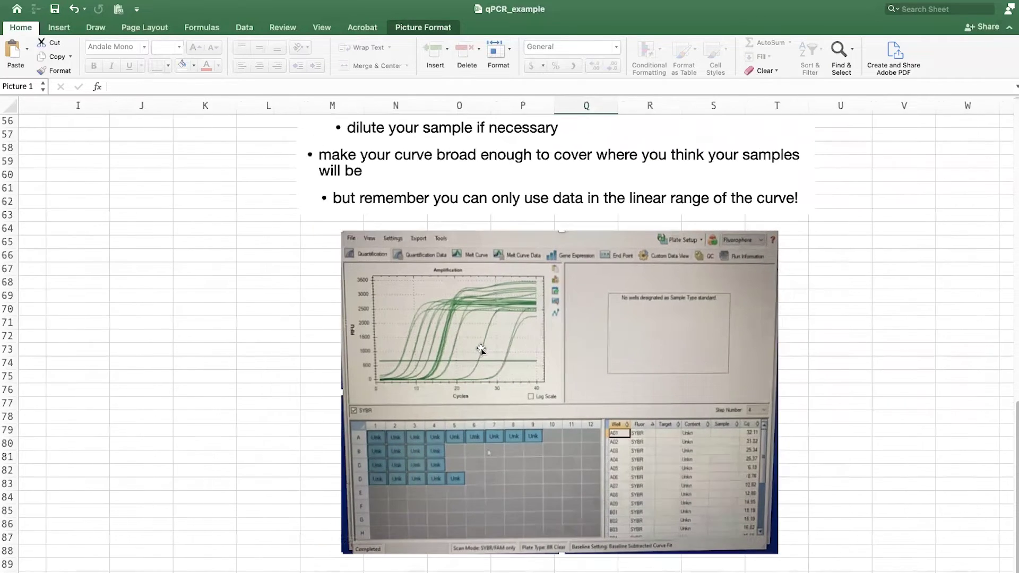
scroll(480, 348, "down", 3)
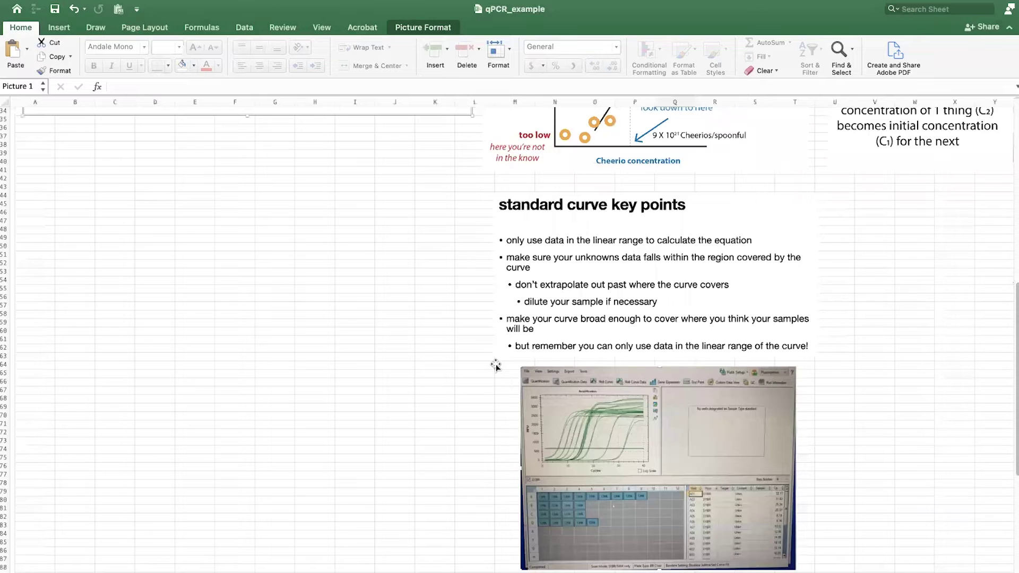
scroll(496, 367, "up", 10)
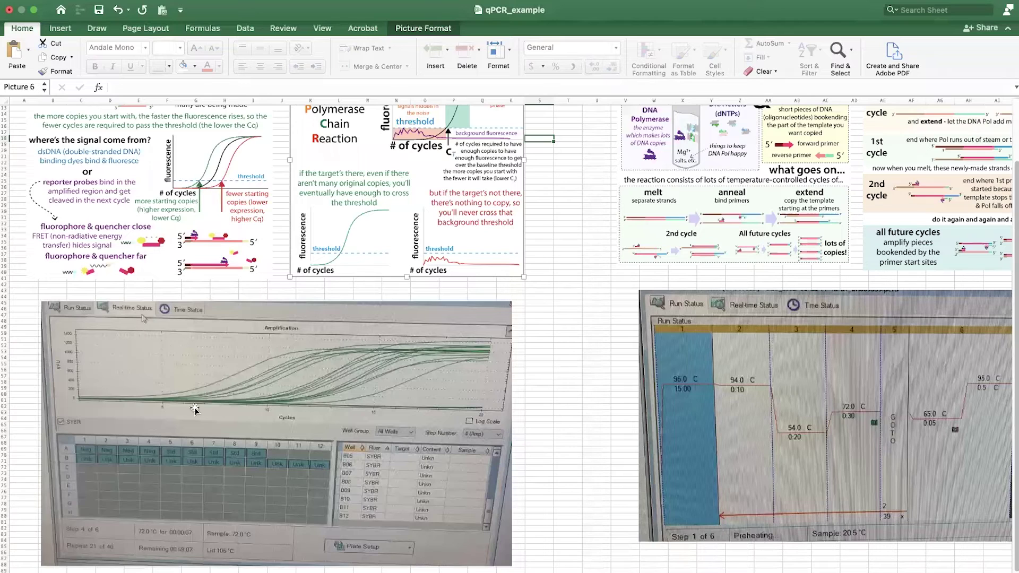
scroll(318, 354, "down", 5)
Widen column A of the Cq calculation sheet to show the full sample names
left_click(291, 306)
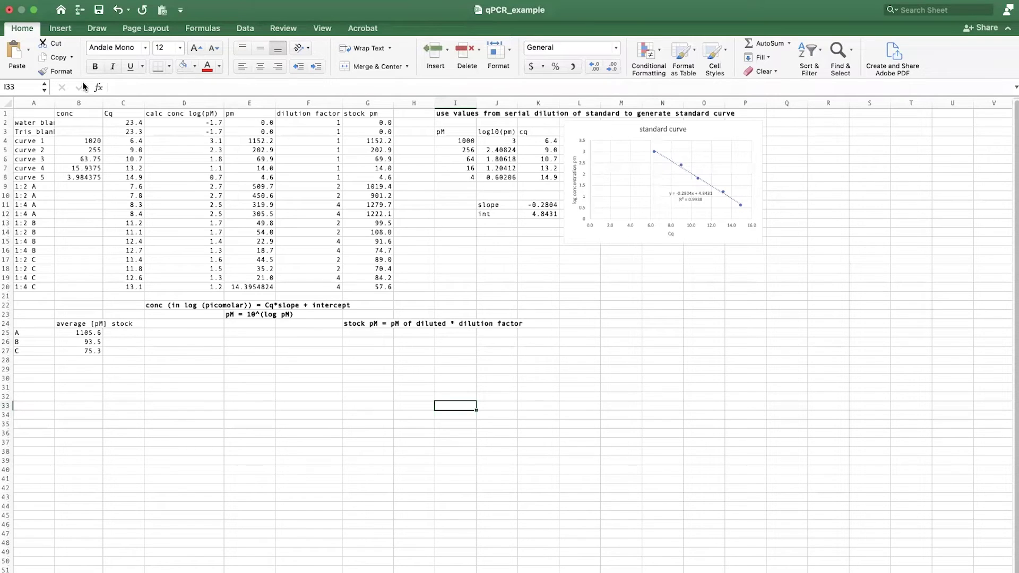
left_click_drag(55, 102, 69, 102)
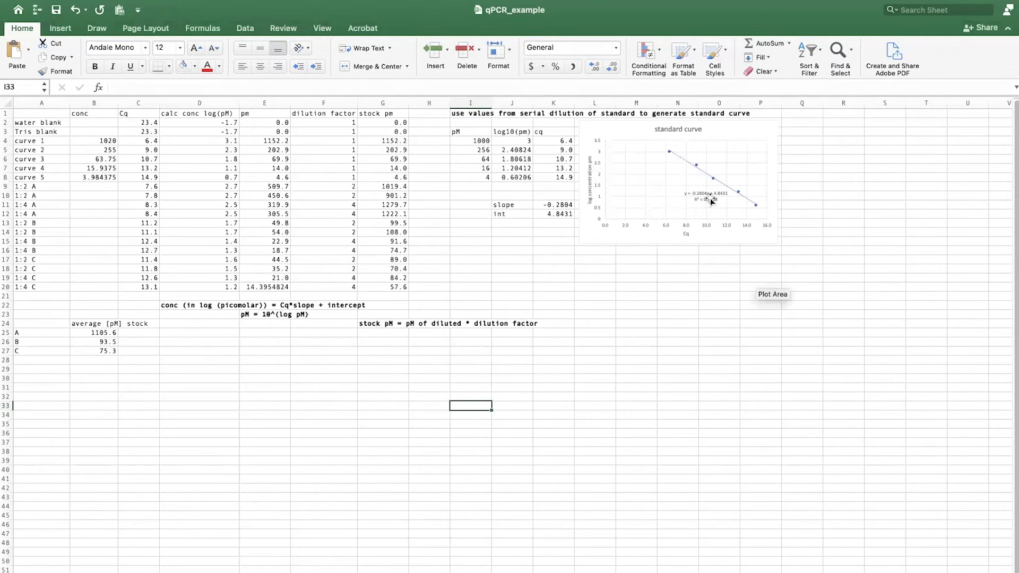
Inspect the standard curve chart, the Cq values of curve 1 to curve 5 and the log concentration formula for curve 2
mouse_move(706, 174)
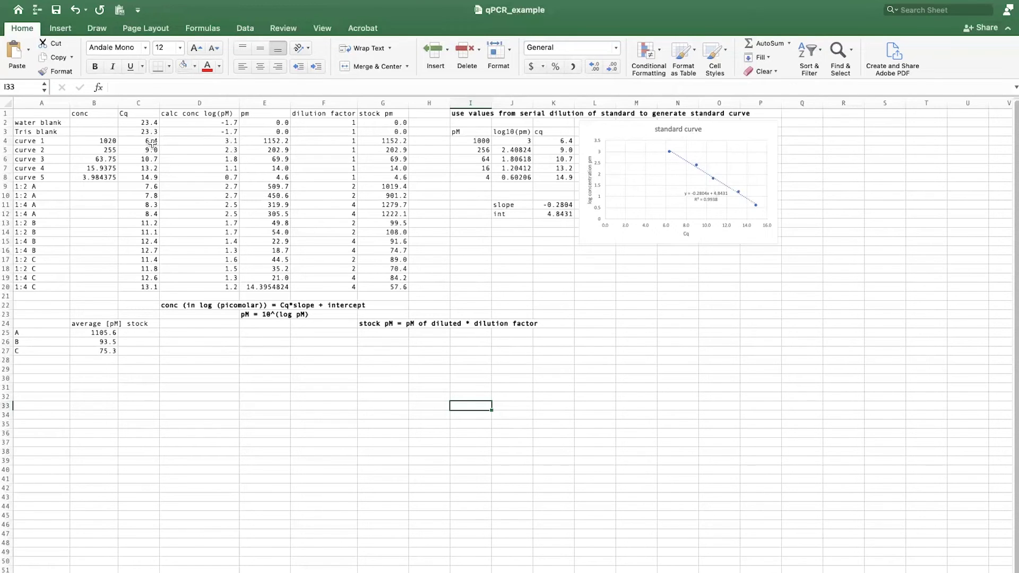
left_click_drag(155, 143, 149, 177)
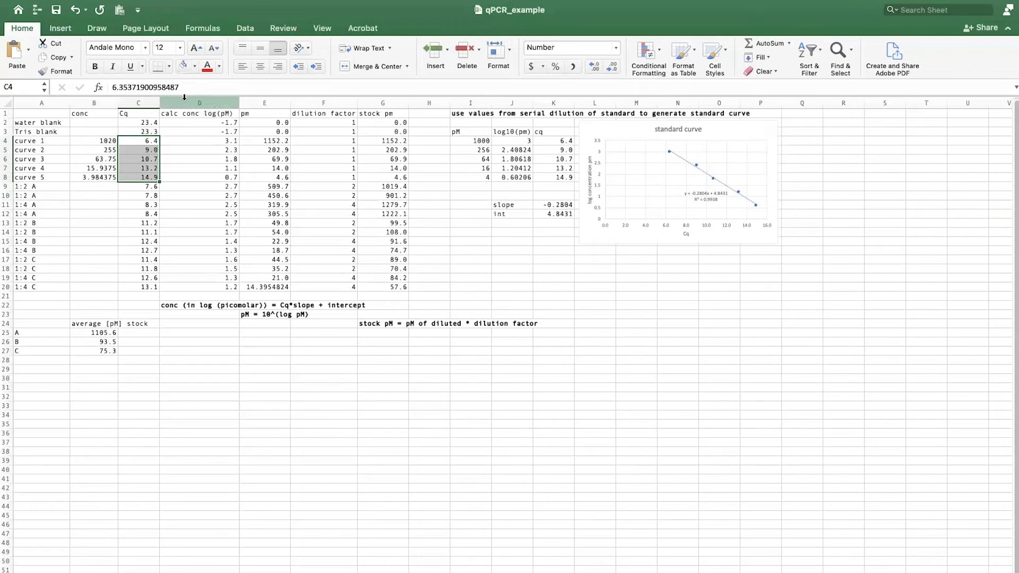
left_click(190, 149)
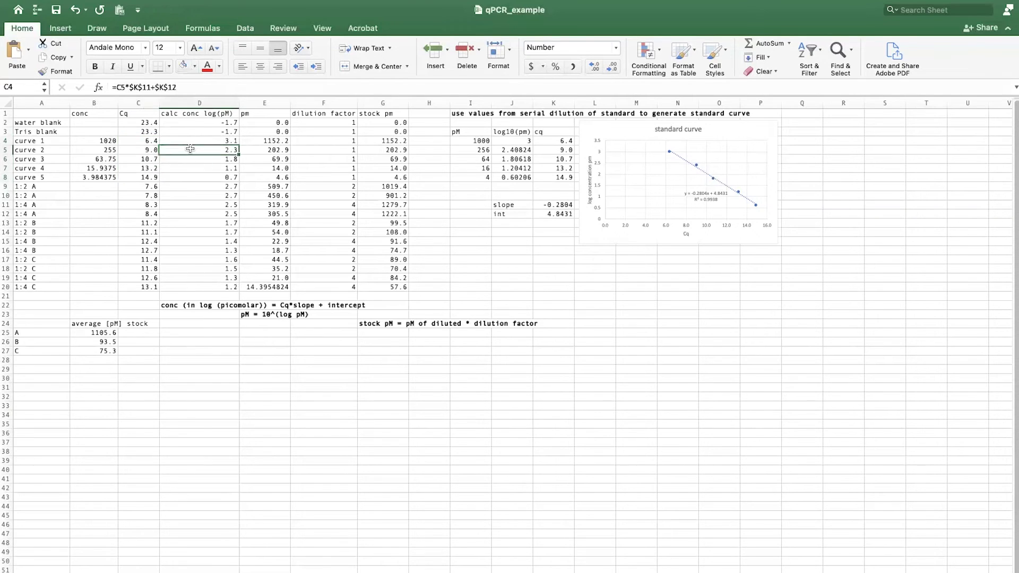
left_click(155, 140)
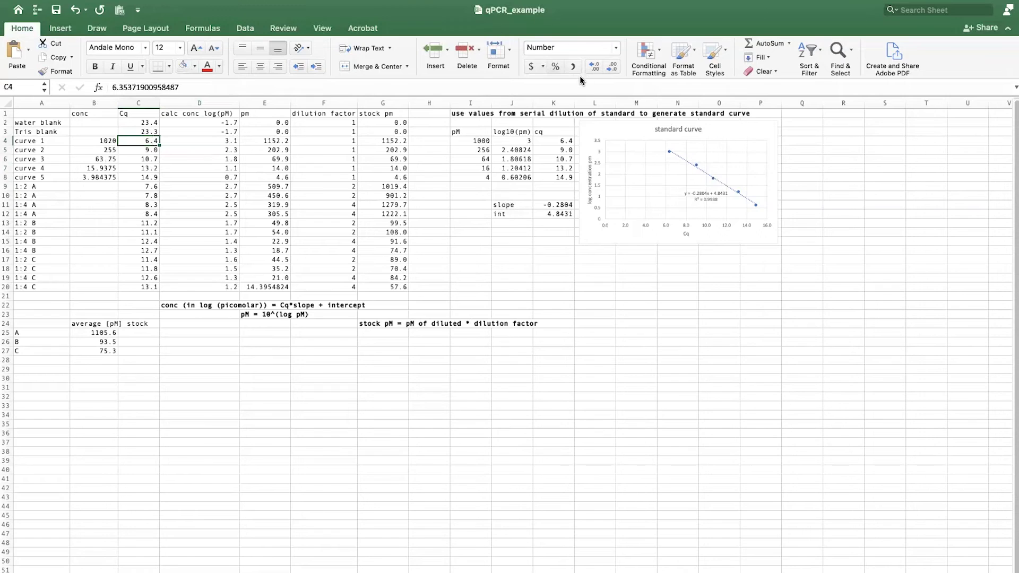
Try showing more decimal places for the curve 1 Cq value in cell C4
left_click(595, 66)
left_click(595, 66)
left_click(595, 67)
left_click(595, 66)
left_click(333, 391)
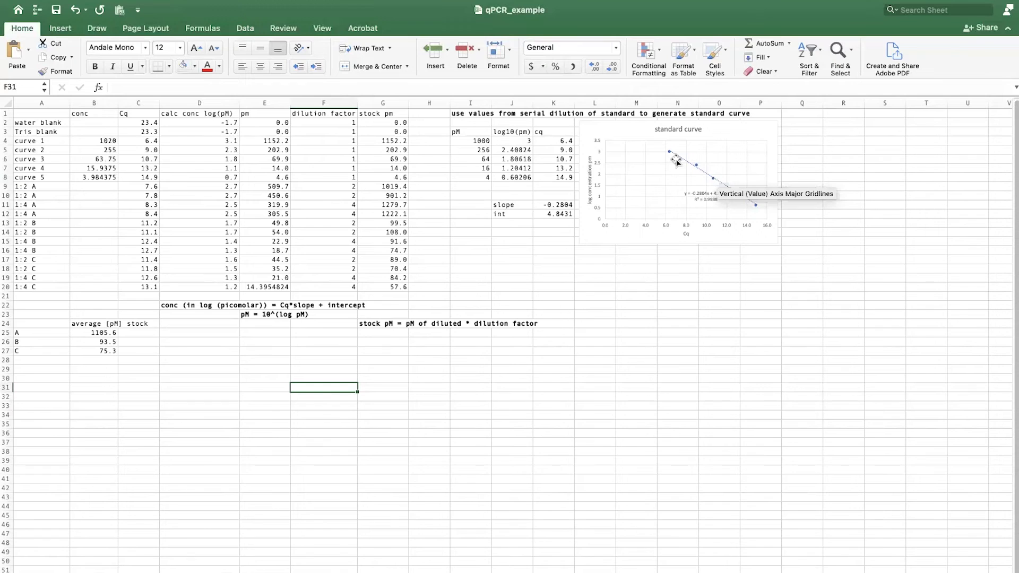
Correct the log concentration header in cell J3 to log10(pM)
left_click(522, 135)
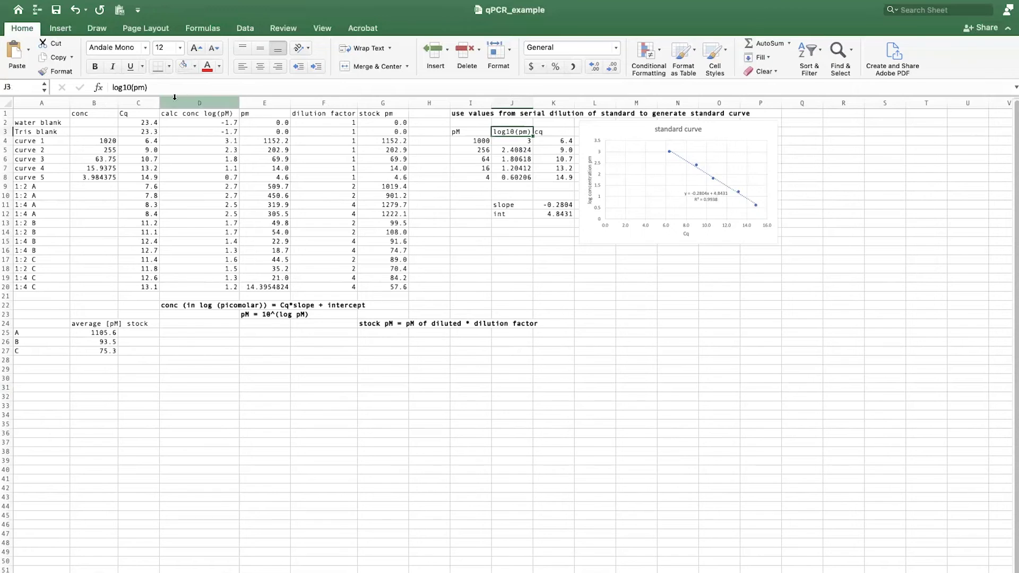
left_click(151, 87)
key("BackSpace")
key("BackSpace")
type("M)")
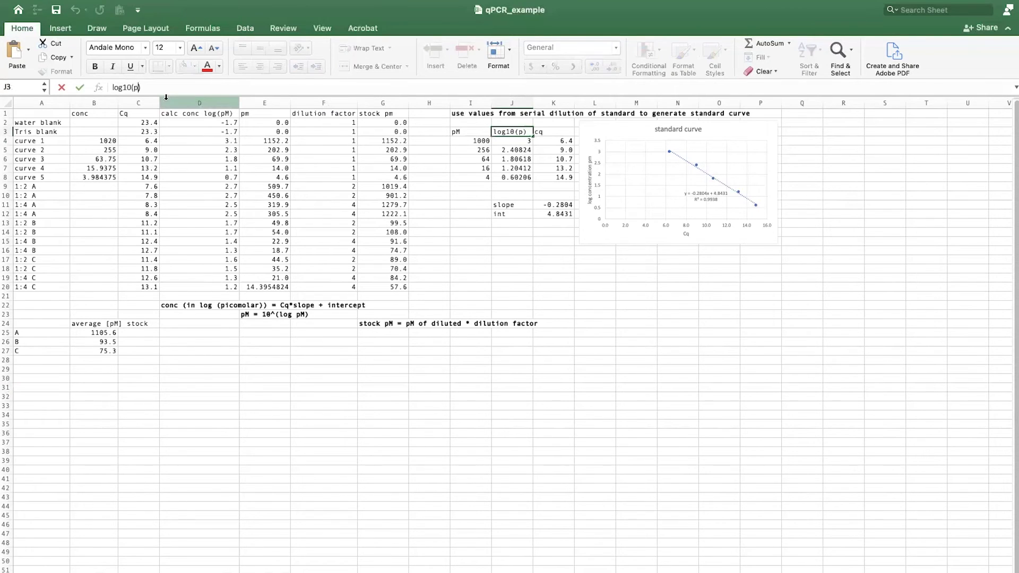
left_click(594, 250)
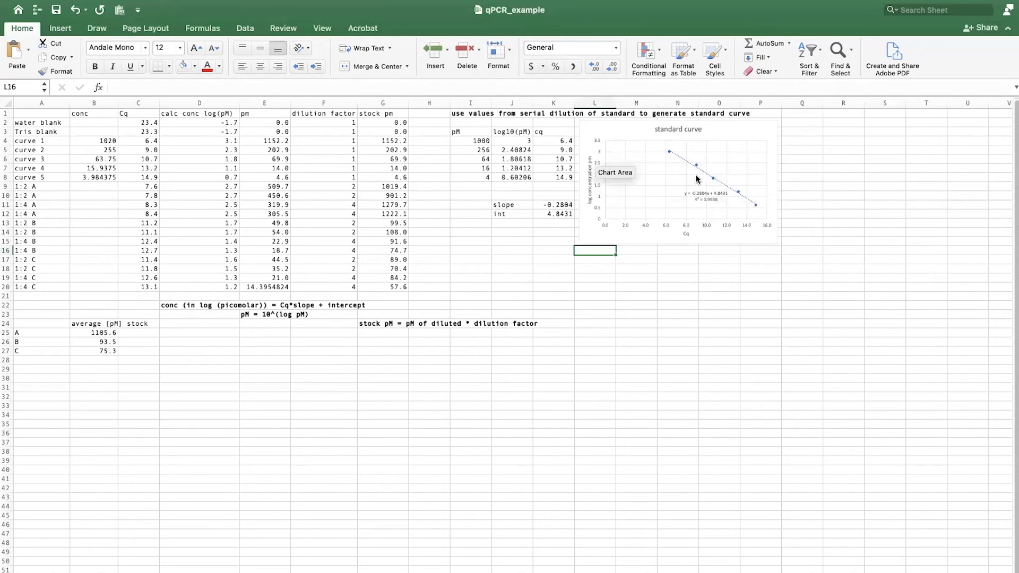
Correct the concentration header in cell E1 to pM and check the formulas beneath it and in the log(pM) column
mouse_move(715, 184)
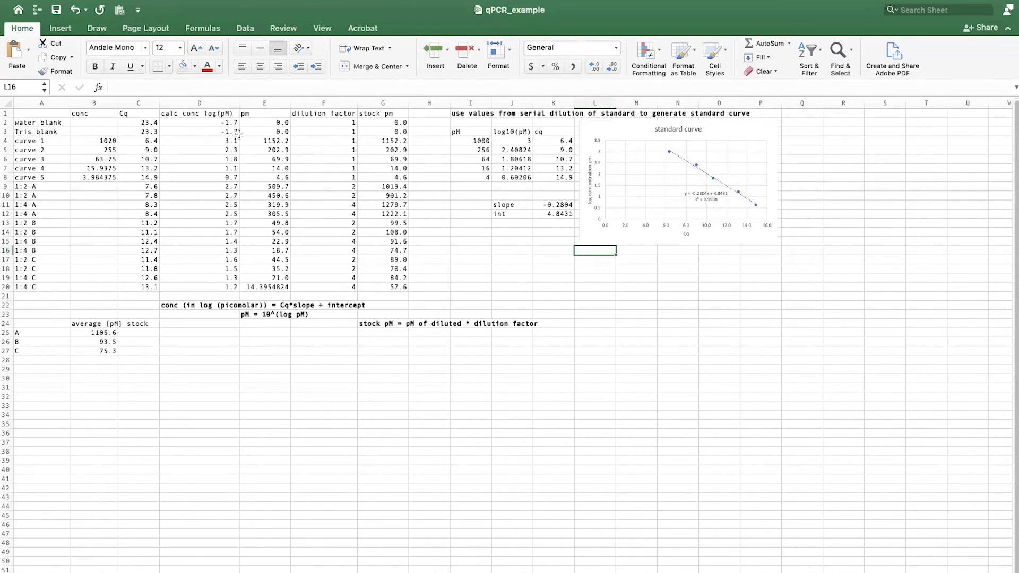
left_click(269, 115)
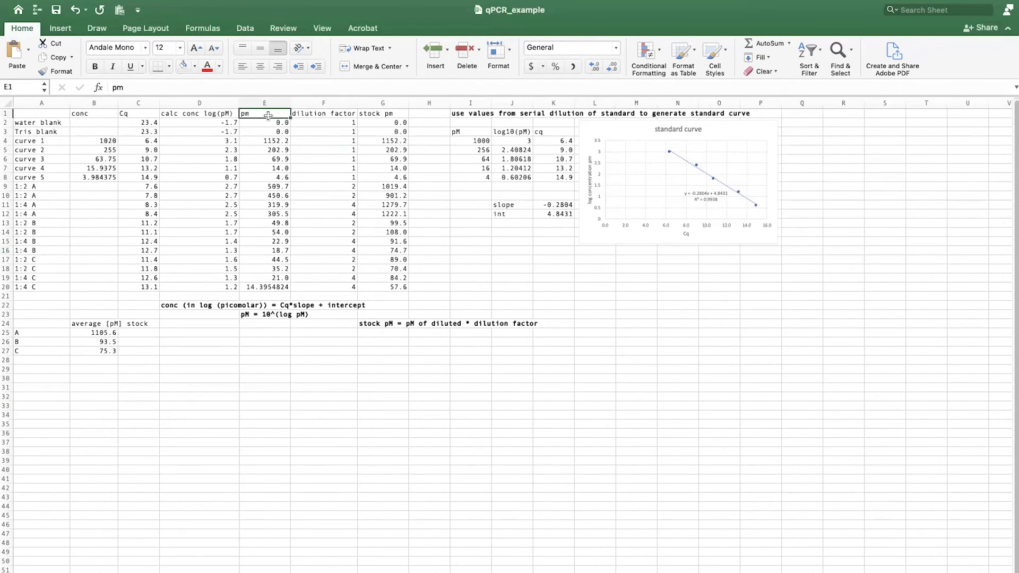
left_click(136, 89)
key("BackSpace")
left_click(264, 131)
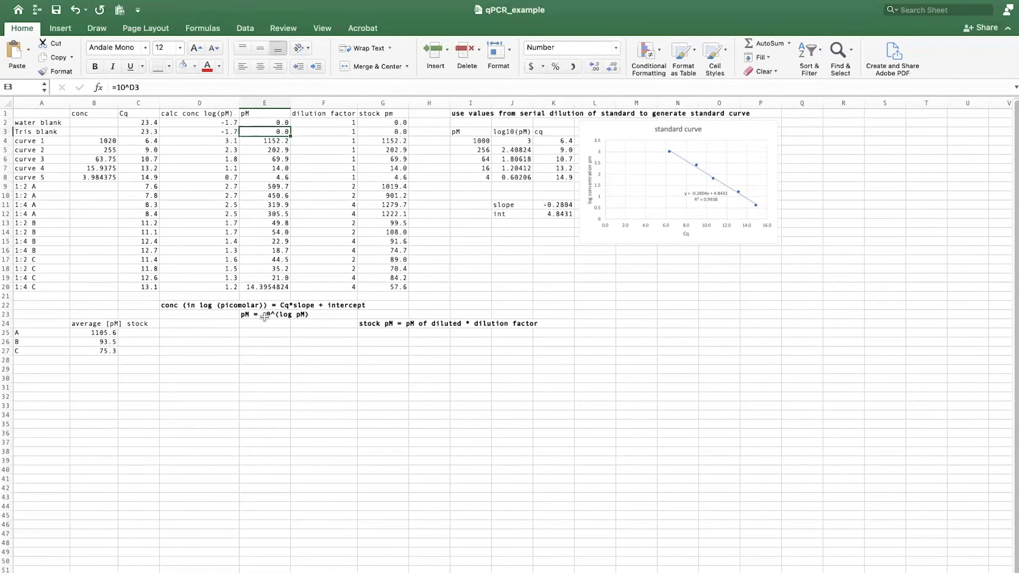
left_click(216, 124)
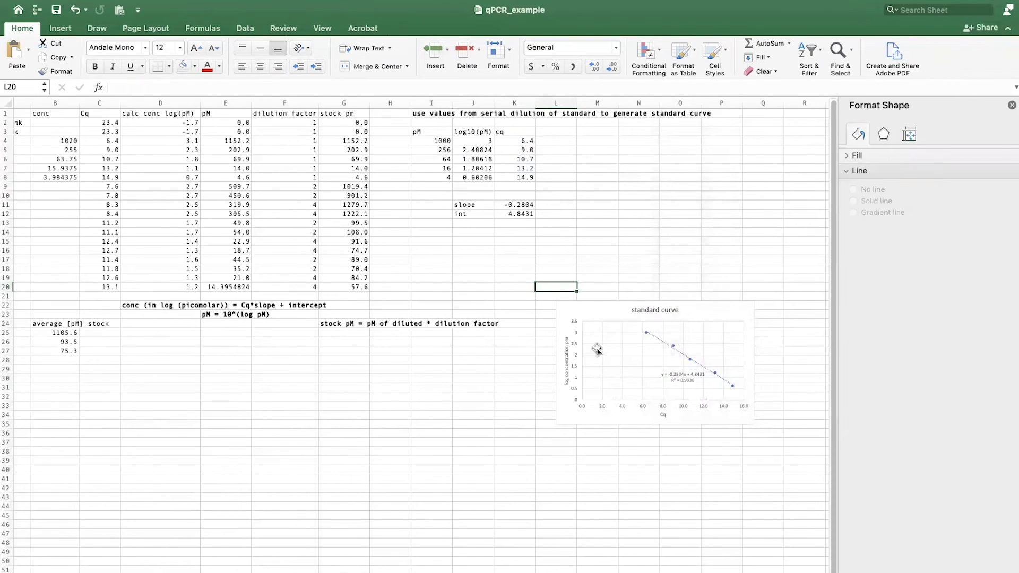
Insert a markers-only scatter chart from the log10(pM) and cq values in J3:K8 and place it above the existing standard curve chart
left_click_drag(460, 131, 526, 178)
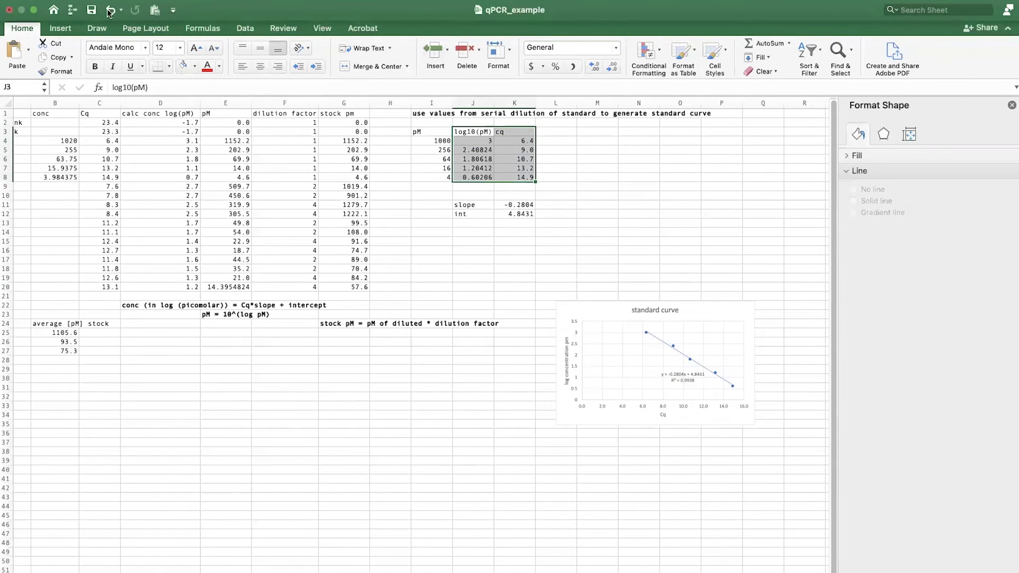
left_click(60, 28)
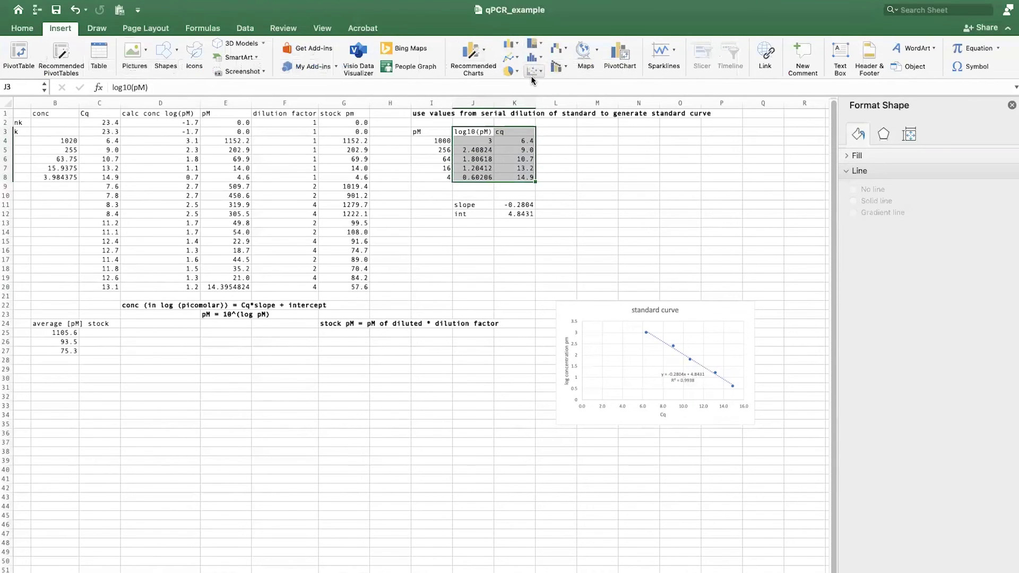
left_click(531, 74)
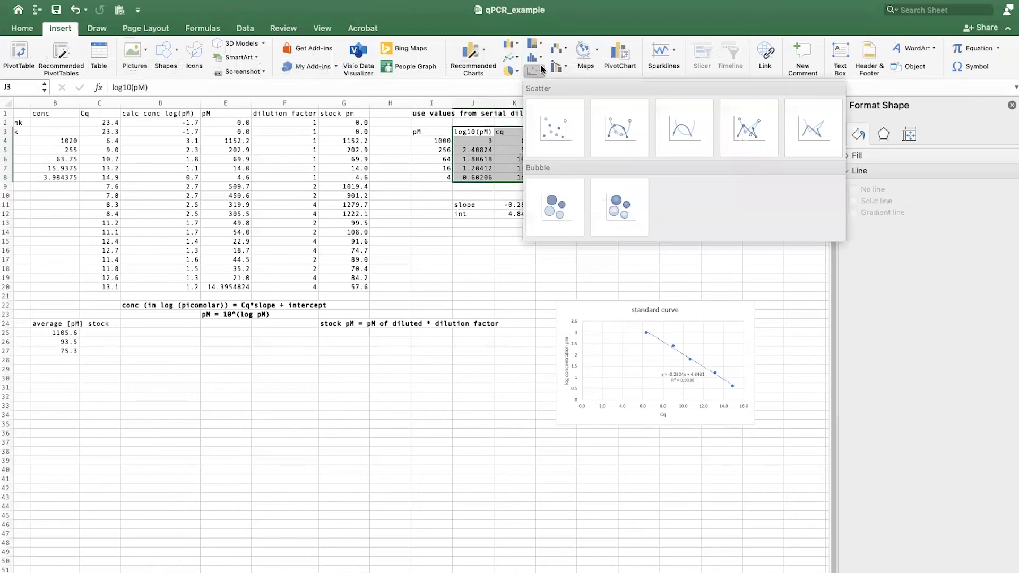
left_click(553, 143)
left_click_drag(416, 290, 750, 131)
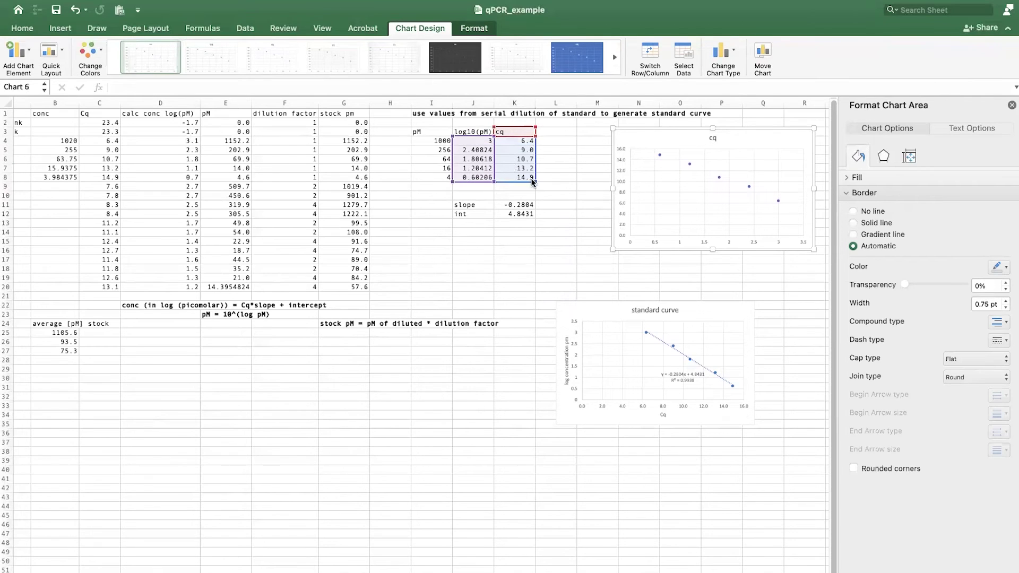
Swap the new chart's series ranges so K4:K8 gives X and J4:J8 gives Y, and move the chart closer to the data
left_click(662, 173)
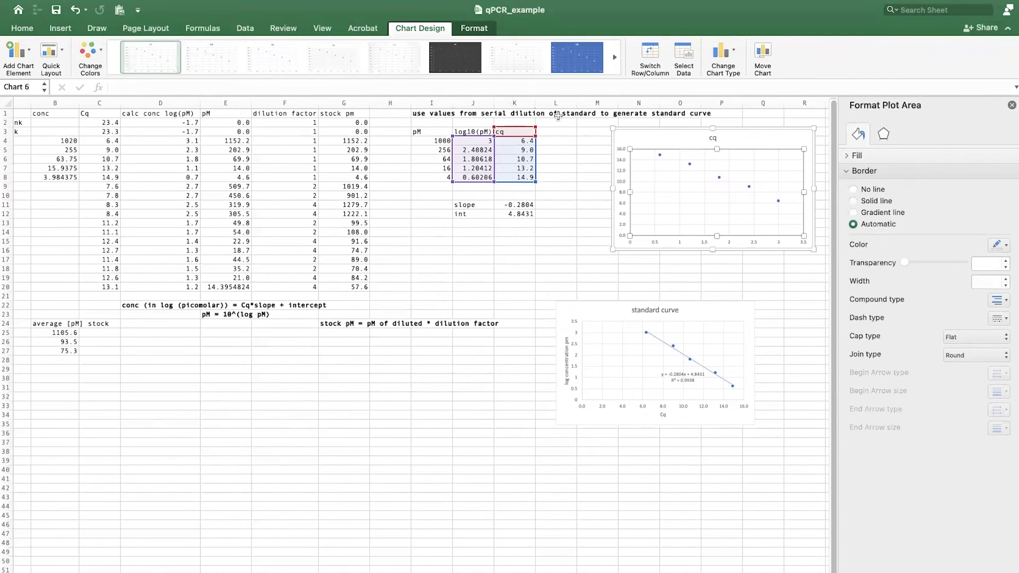
left_click(690, 164)
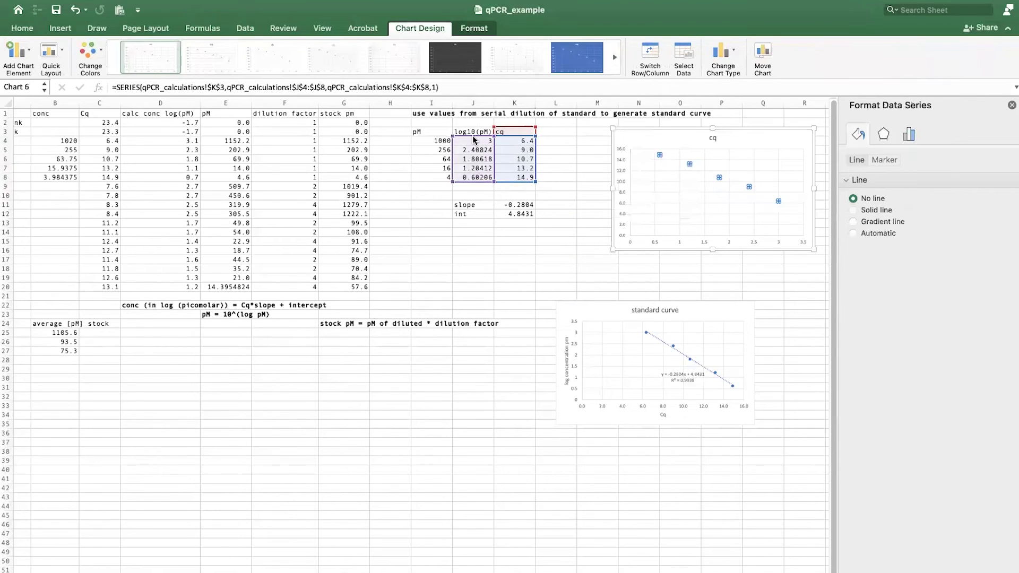
mouse_move(471, 134)
left_mouse_down()
mouse_move(521, 137)
mouse_move(486, 145)
left_mouse_up()
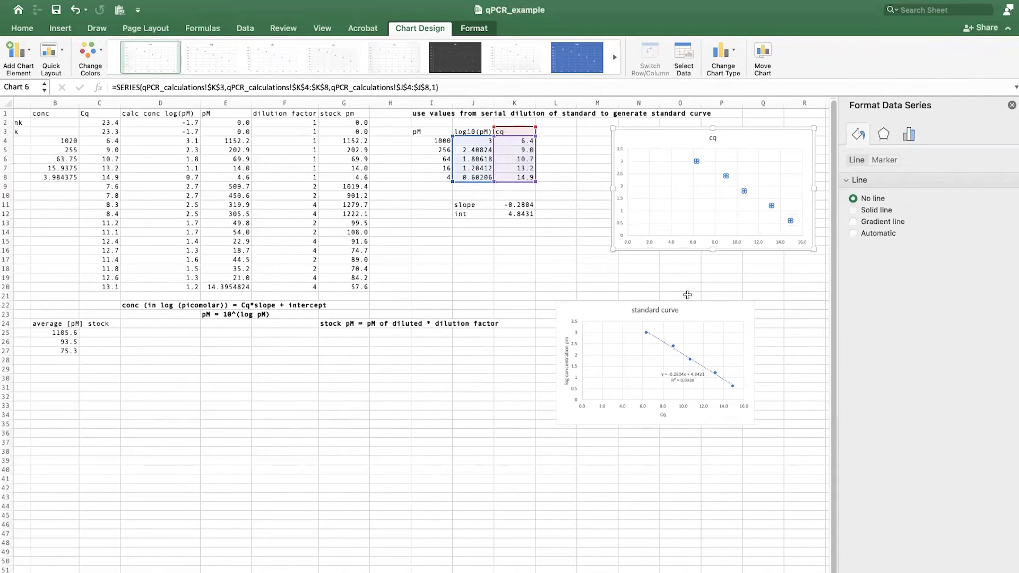
left_click_drag(650, 133, 600, 134)
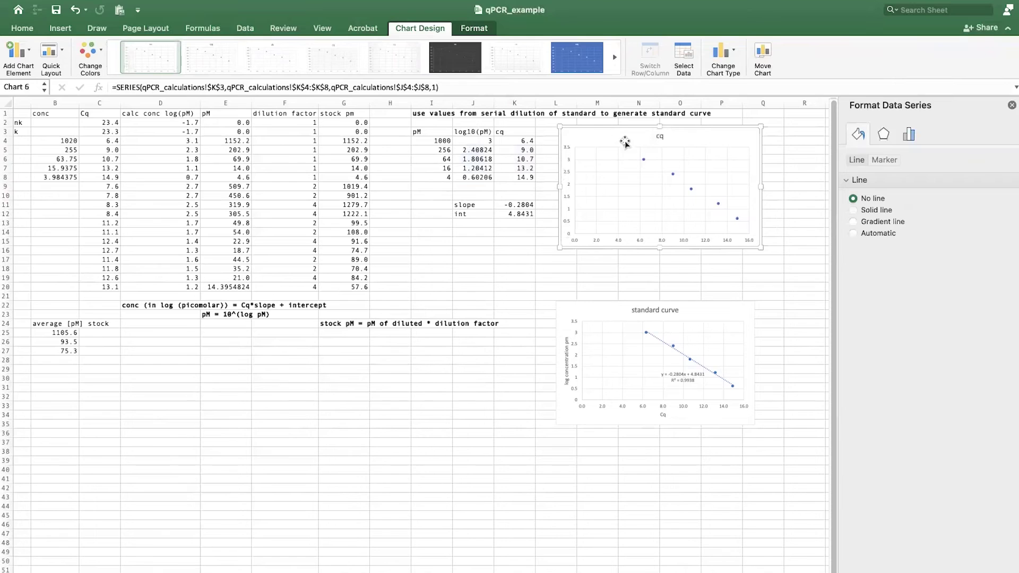
Add a linear trendline to the new chart, display its equation and R-squared value, and shift the label away from the line
left_click(673, 175)
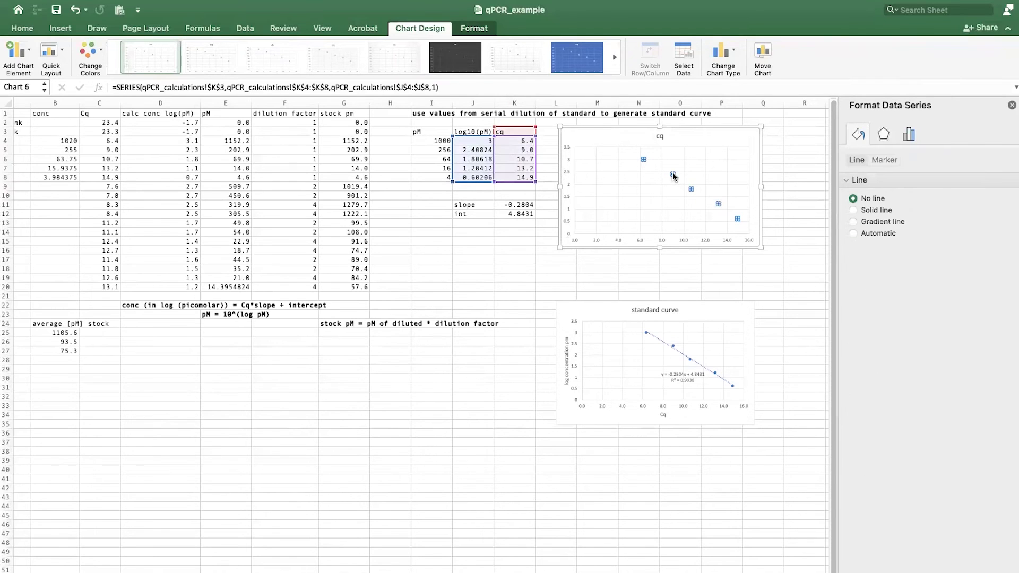
right_click(719, 204)
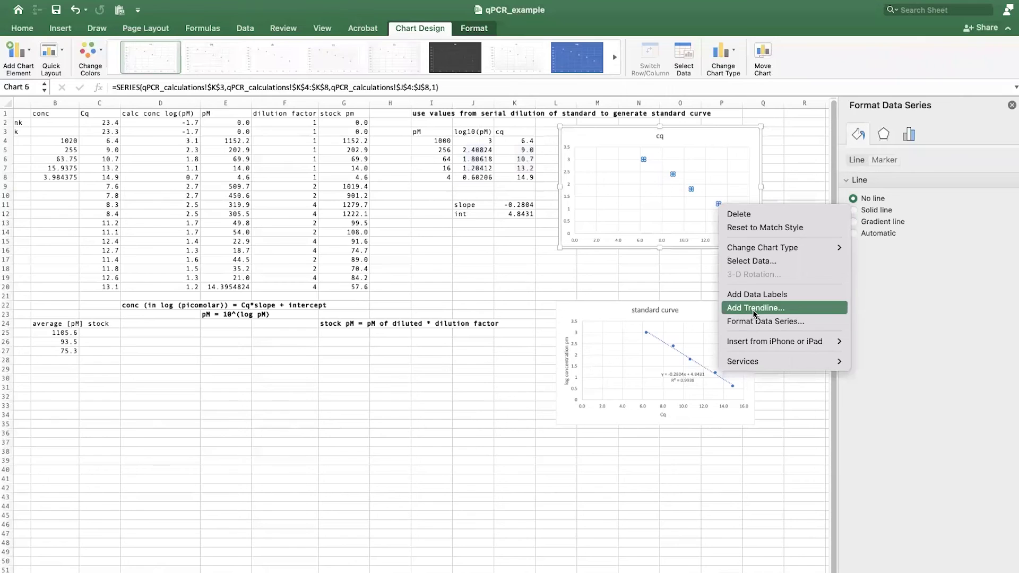
left_click(753, 309)
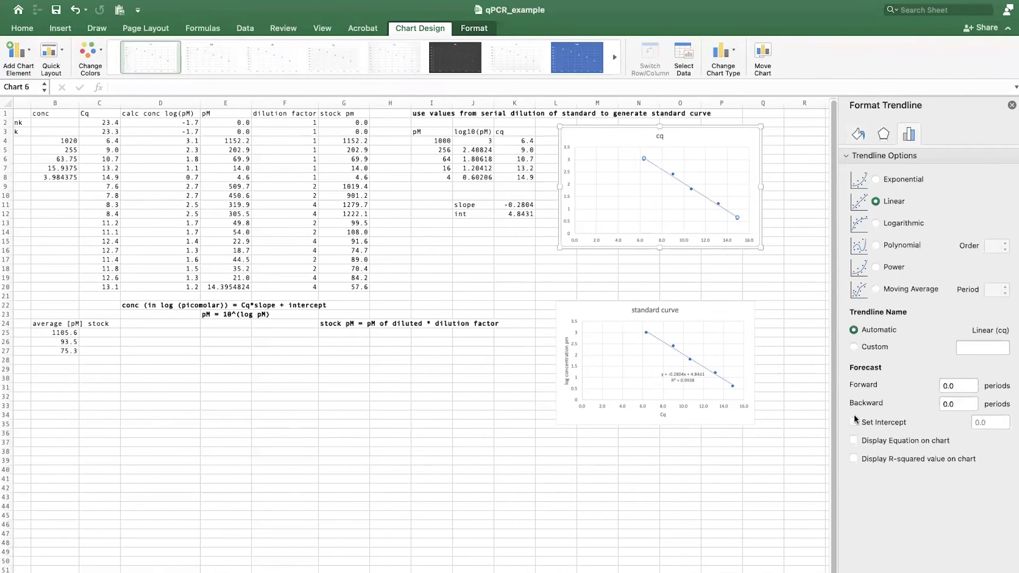
left_click(855, 442)
left_click(855, 460)
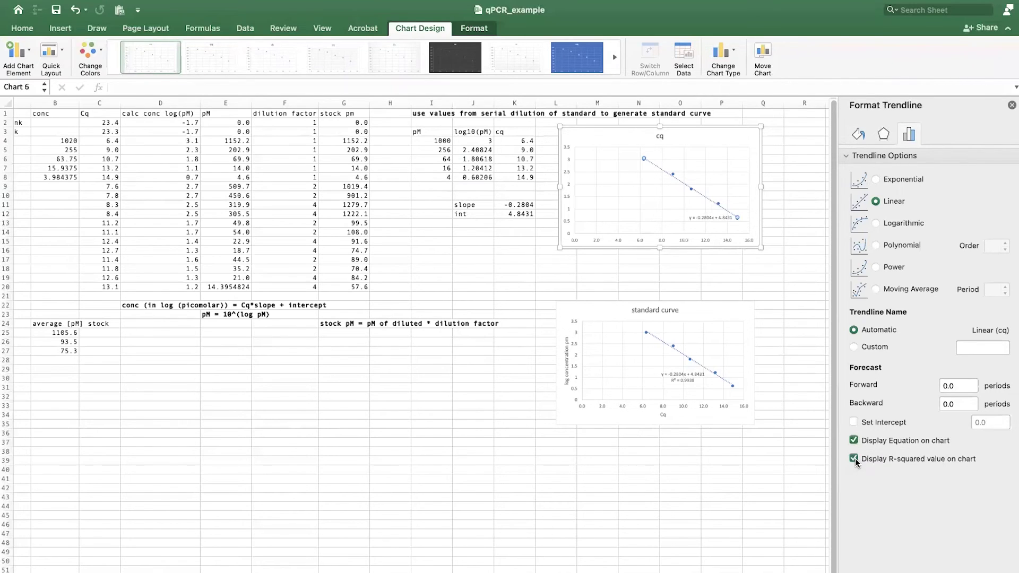
left_click(712, 218)
left_click_drag(712, 218, 698, 218)
left_click(770, 196)
Reposition the trendline equation label slightly within the new chart's plot area
scroll(726, 199, "up", 3)
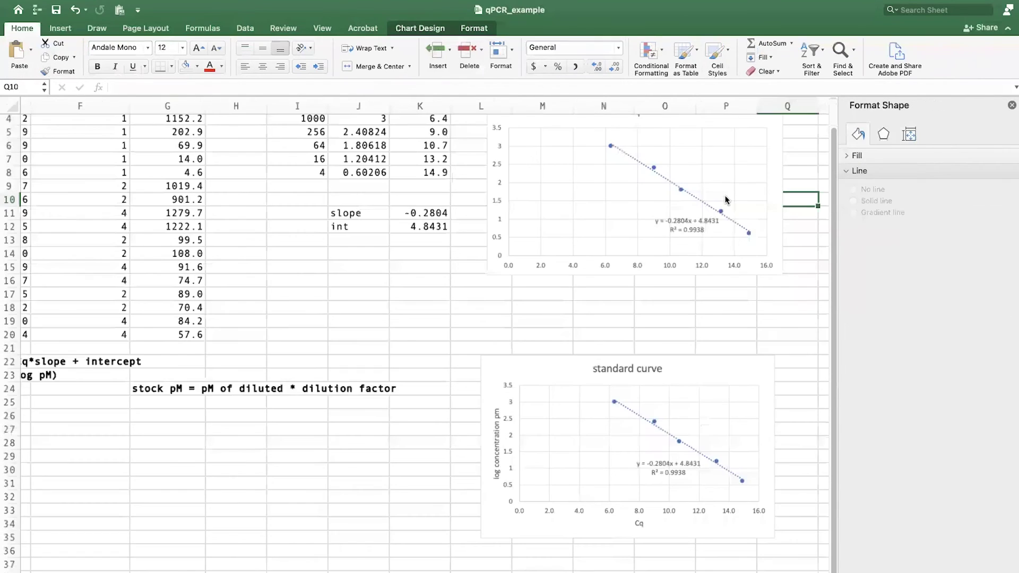
scroll(726, 199, "up", 2)
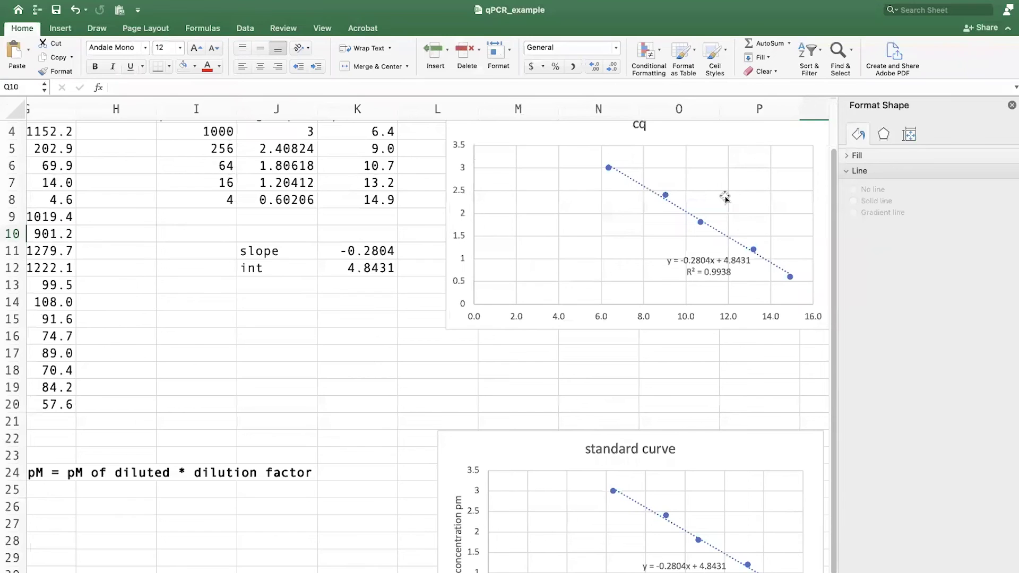
scroll(725, 199, "right", 1)
scroll(726, 198, "up", 1)
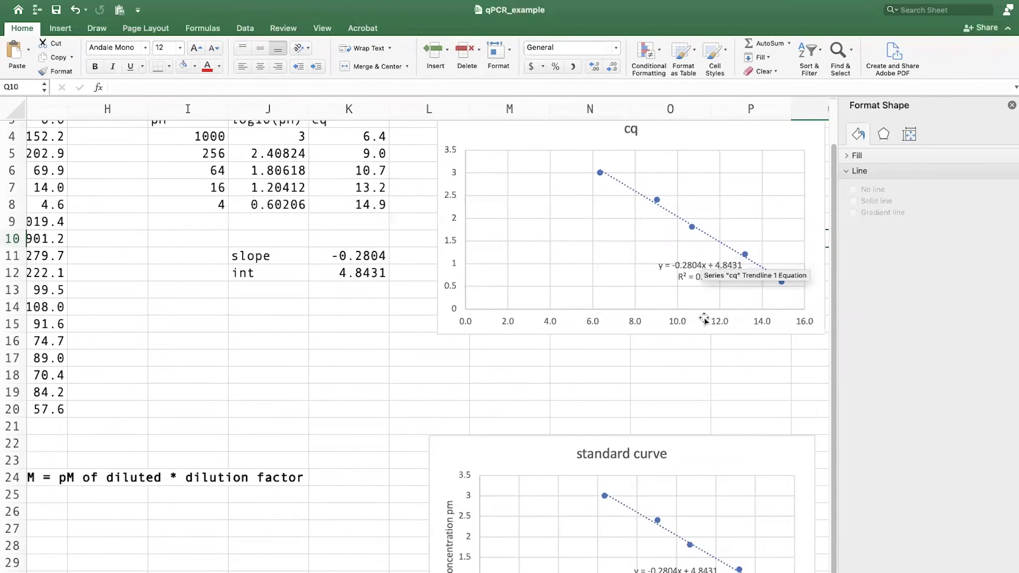
left_click_drag(731, 268, 742, 277)
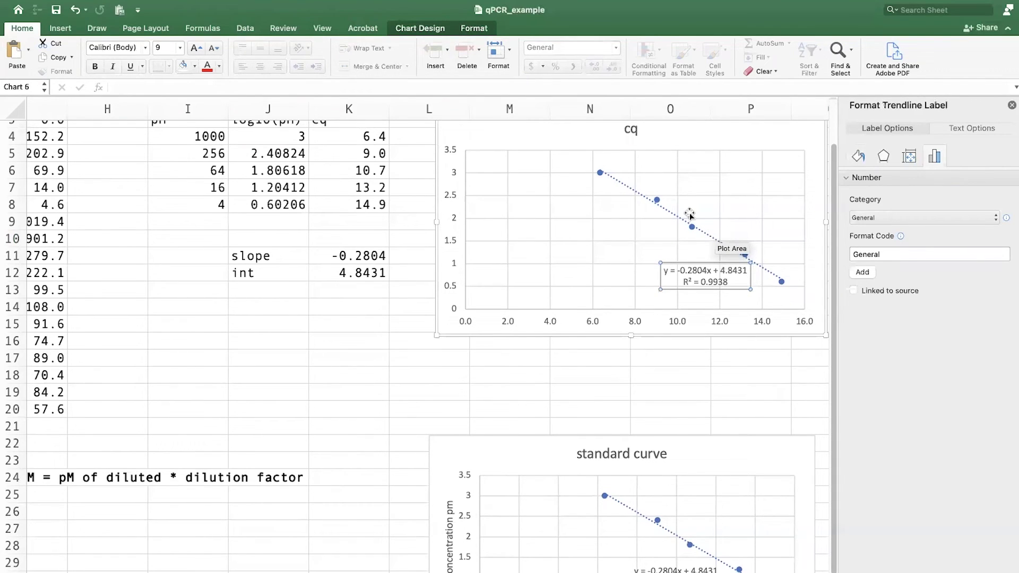
Compare the trendline equation with the slope and intercept cells, and examine the Cq and calculated concentration columns
scroll(586, 180, "down", 3)
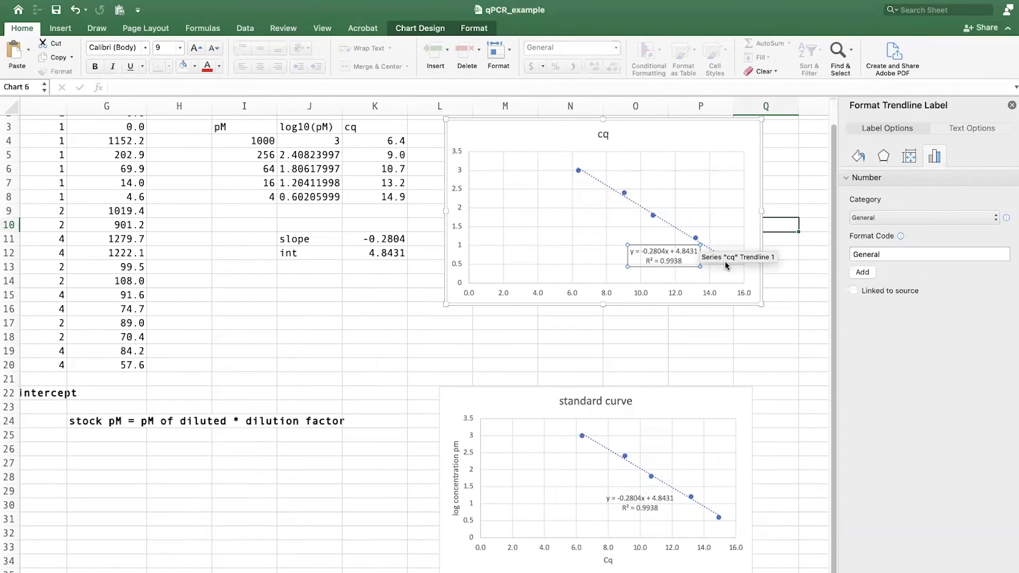
scroll(639, 282, "down", 2)
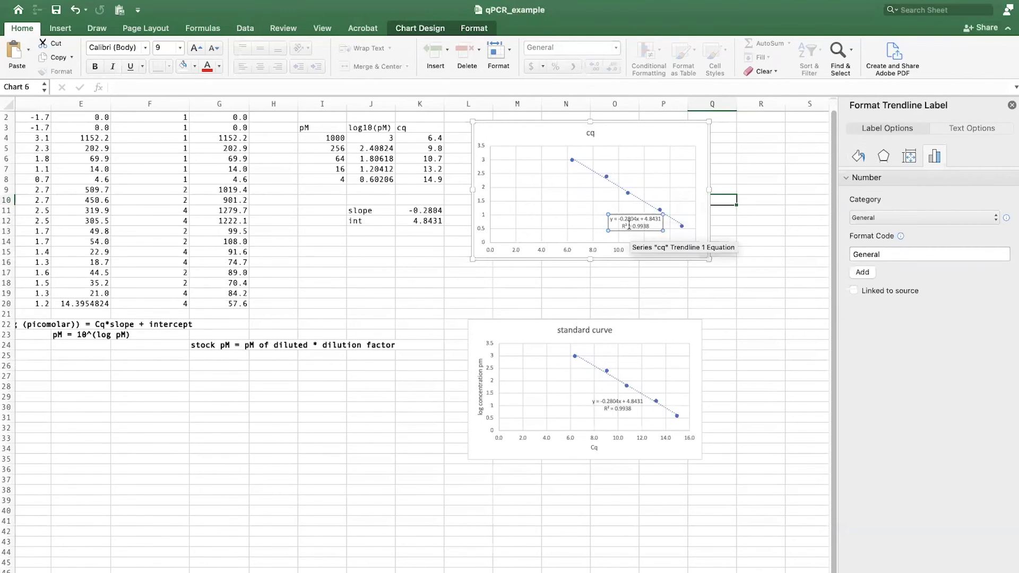
scroll(628, 226, "up", 1)
scroll(628, 226, "up", 2)
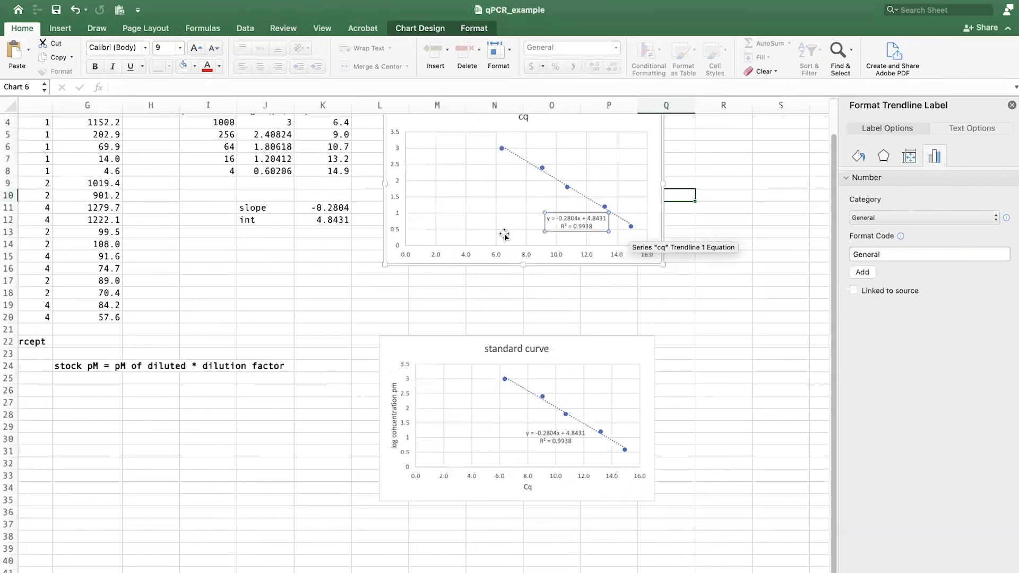
scroll(504, 235, "up", 1)
scroll(504, 235, "up", 1)
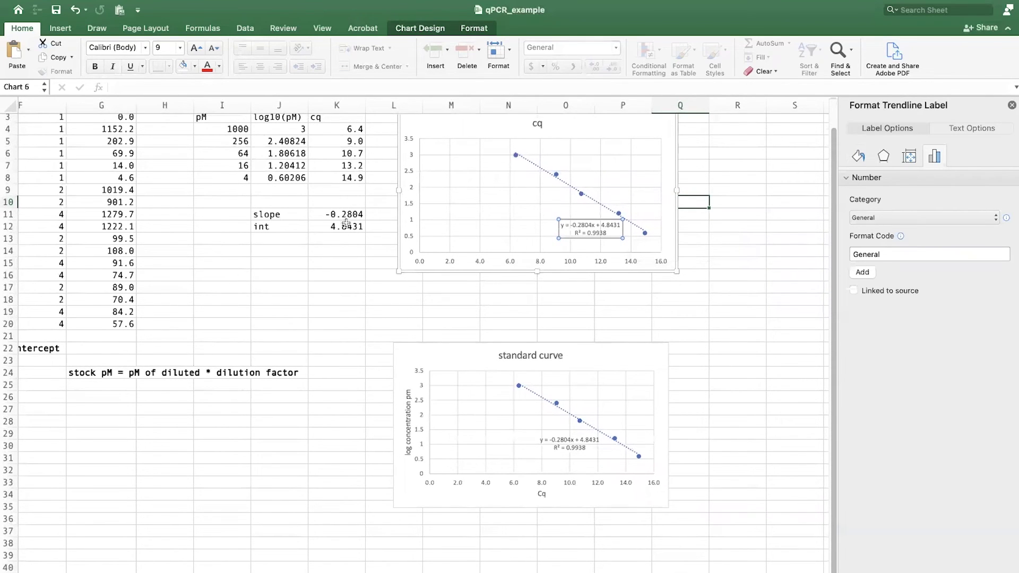
scroll(335, 232, "left", 6)
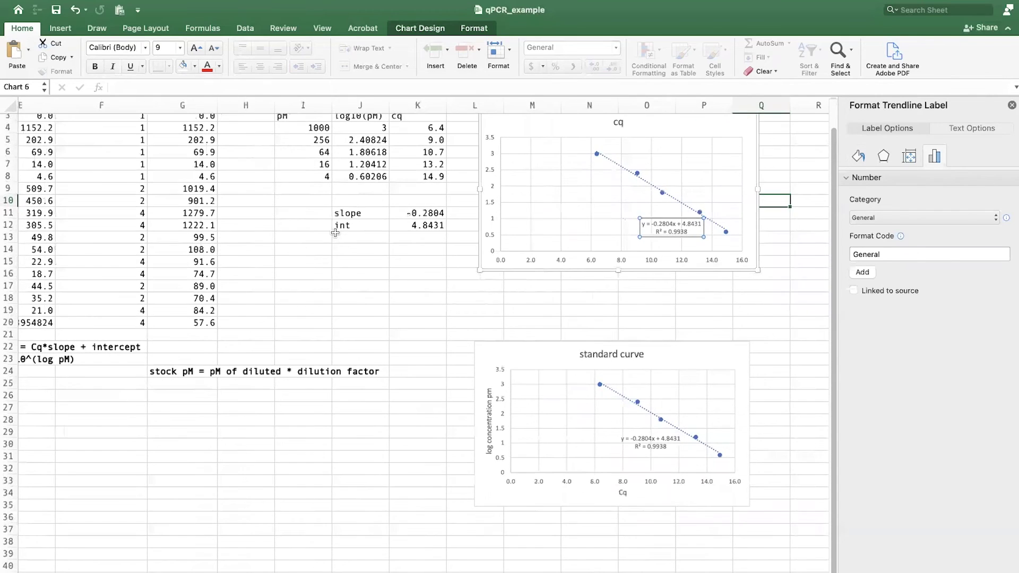
scroll(335, 232, "left", 3)
scroll(324, 354, "up", 2)
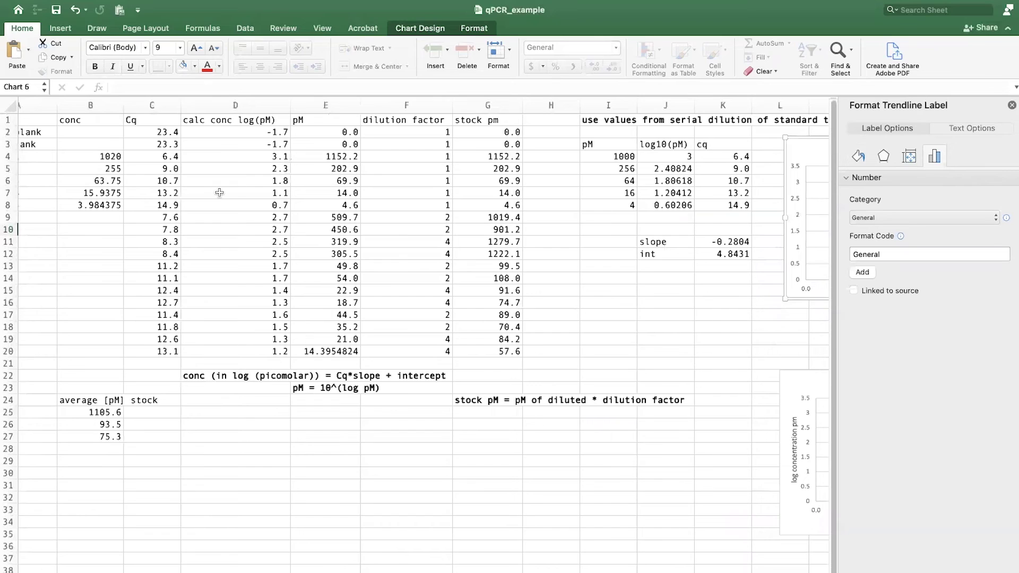
scroll(220, 152, "left", 2)
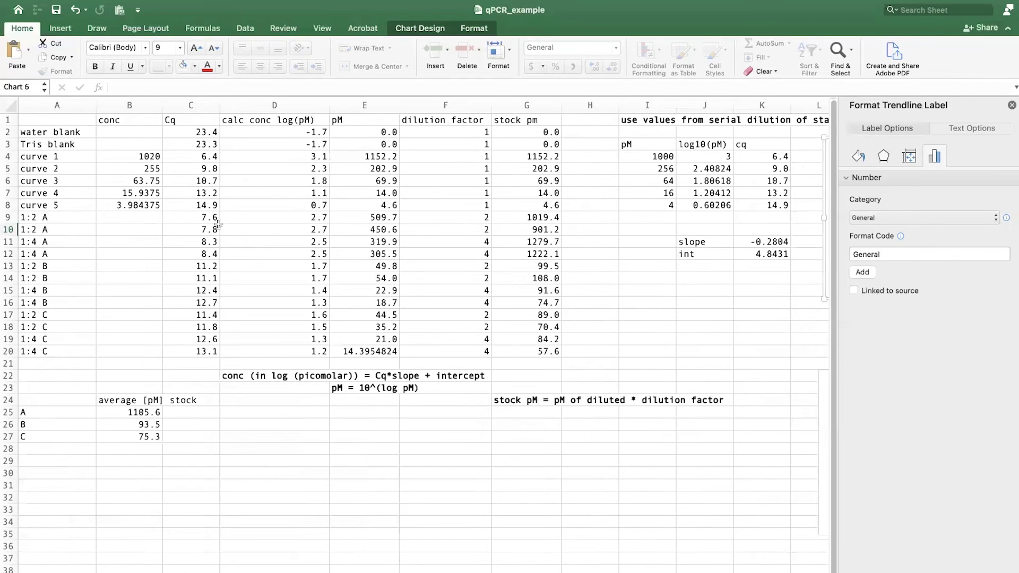
Review the log concentration formula =C9*$K$11+$K$12 in D9 and fill it down through D20
left_click(266, 379)
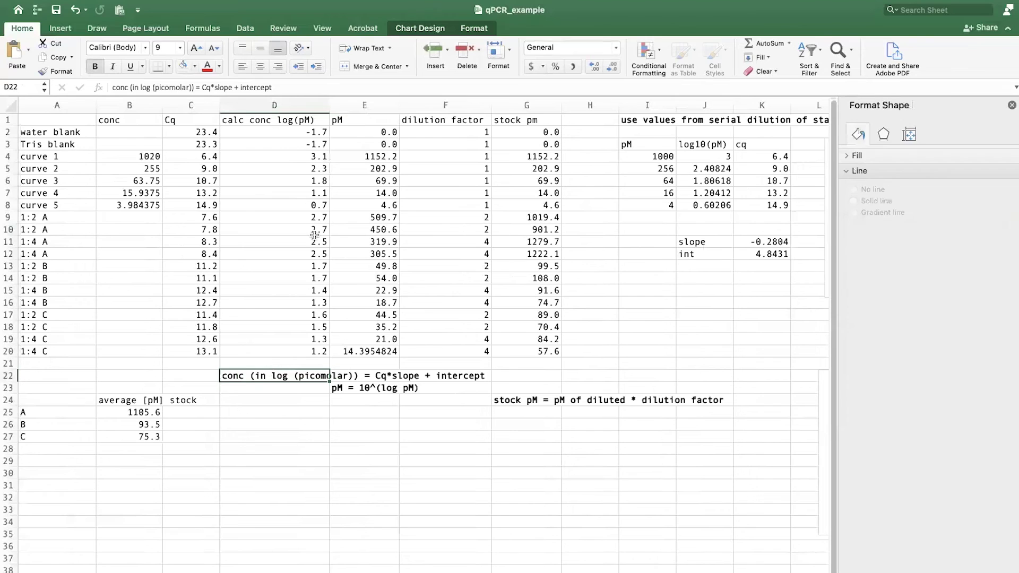
left_click(315, 219)
left_click(246, 85)
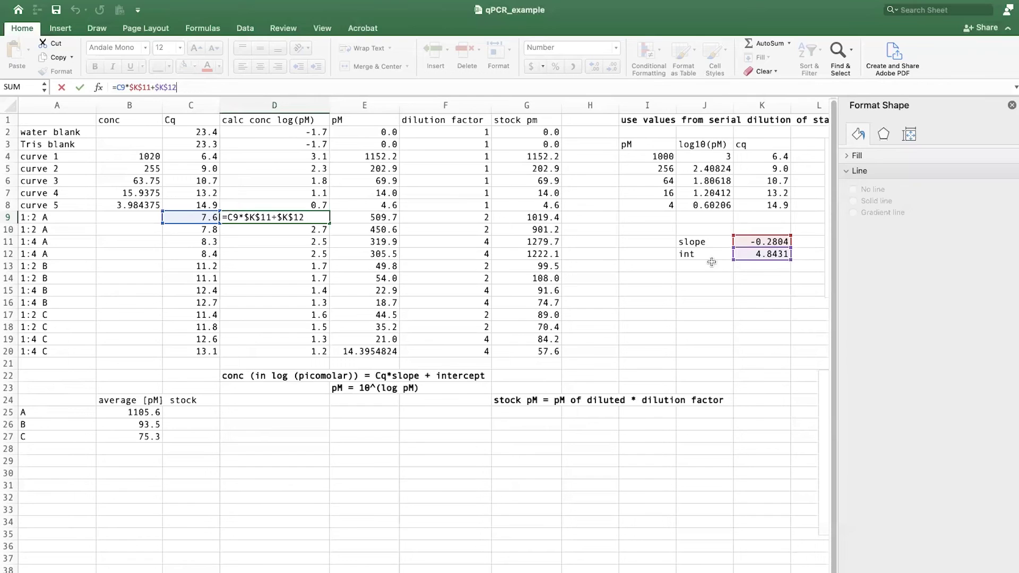
key("Return")
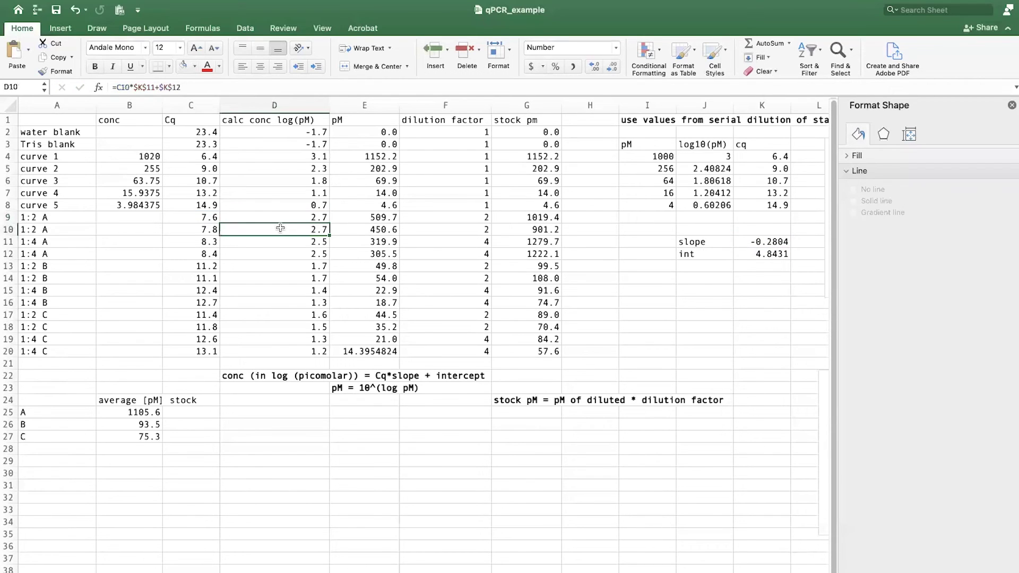
left_click(322, 217)
left_click_drag(331, 224, 331, 355)
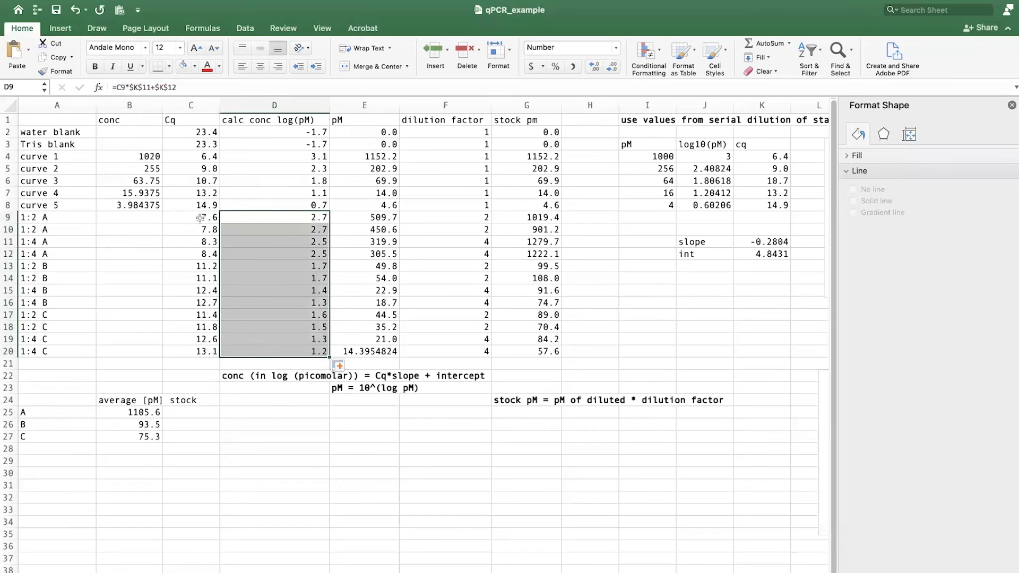
Inspect the formula in E9 that converts the first 1:2 A sample's log concentration to pM
left_click(342, 214)
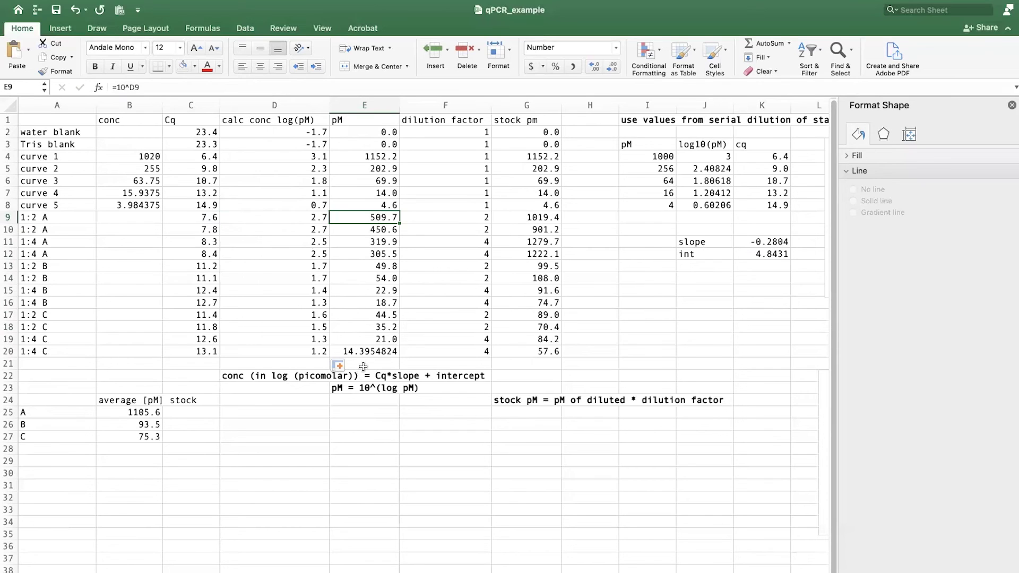
left_click(360, 86)
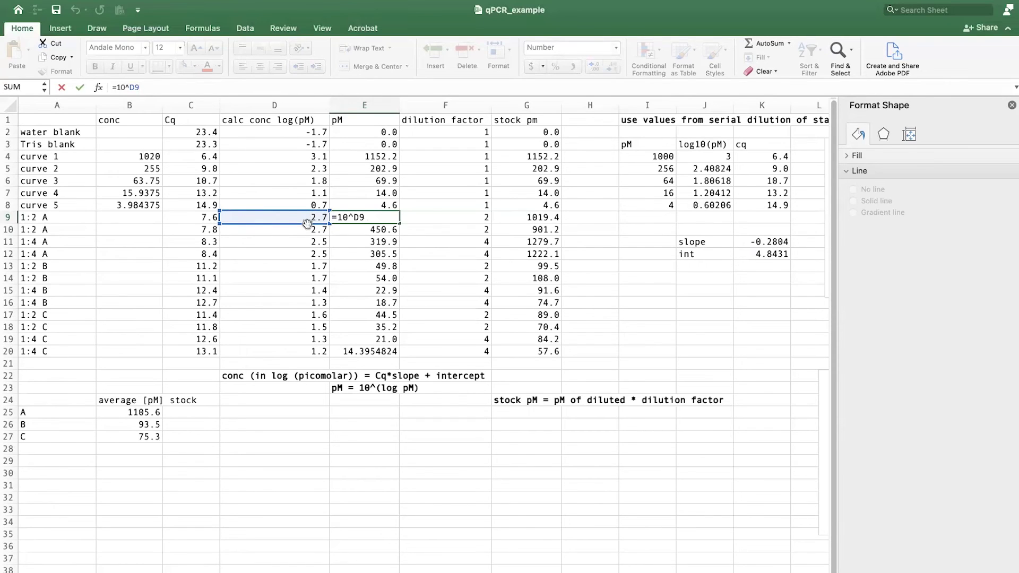
key("Return")
Check the dilution factor in F9 and inspect the formula in G9 that calculates the stock concentration
left_click(472, 216)
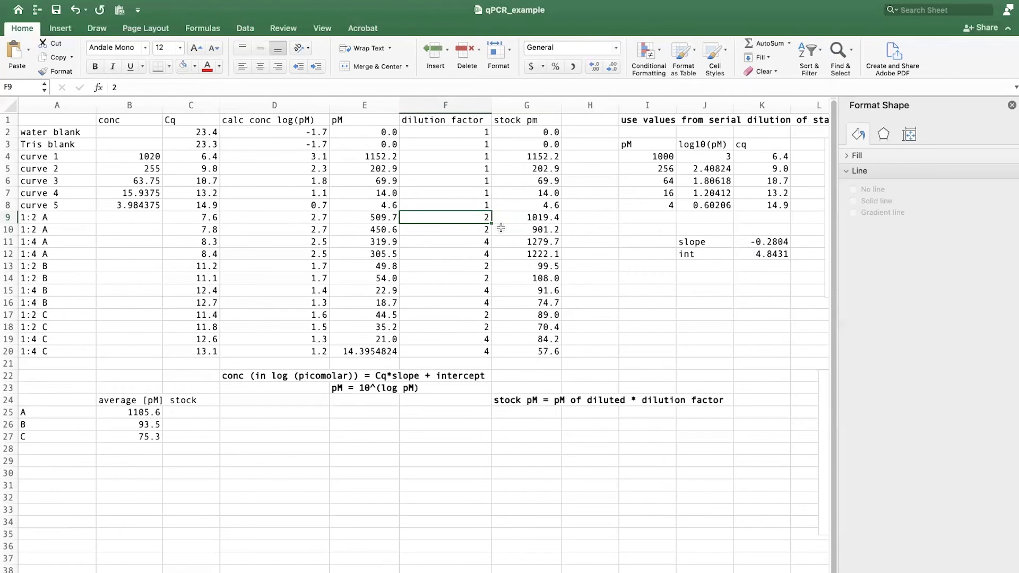
left_click(508, 244)
left_click(522, 220)
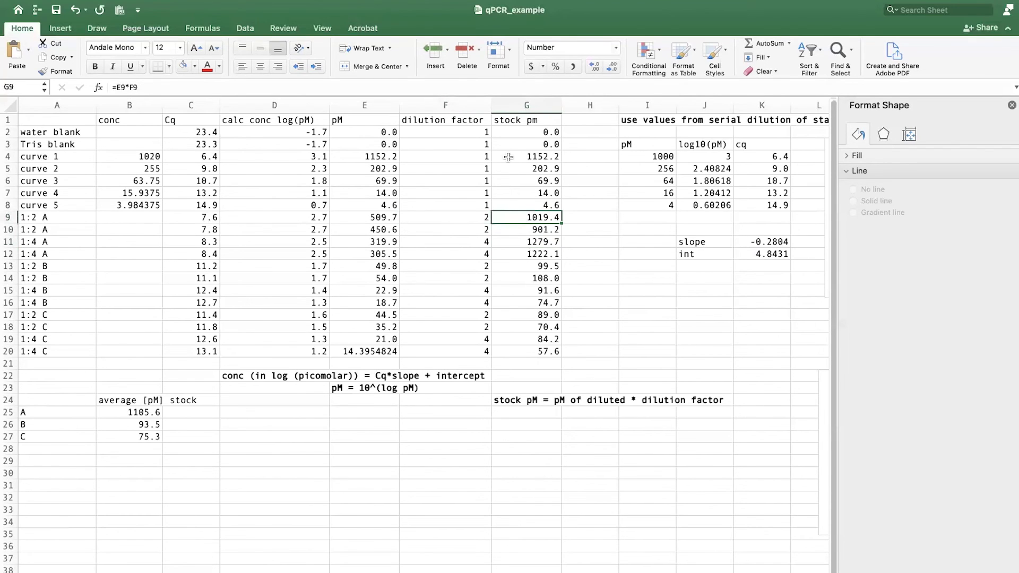
double_click(521, 220)
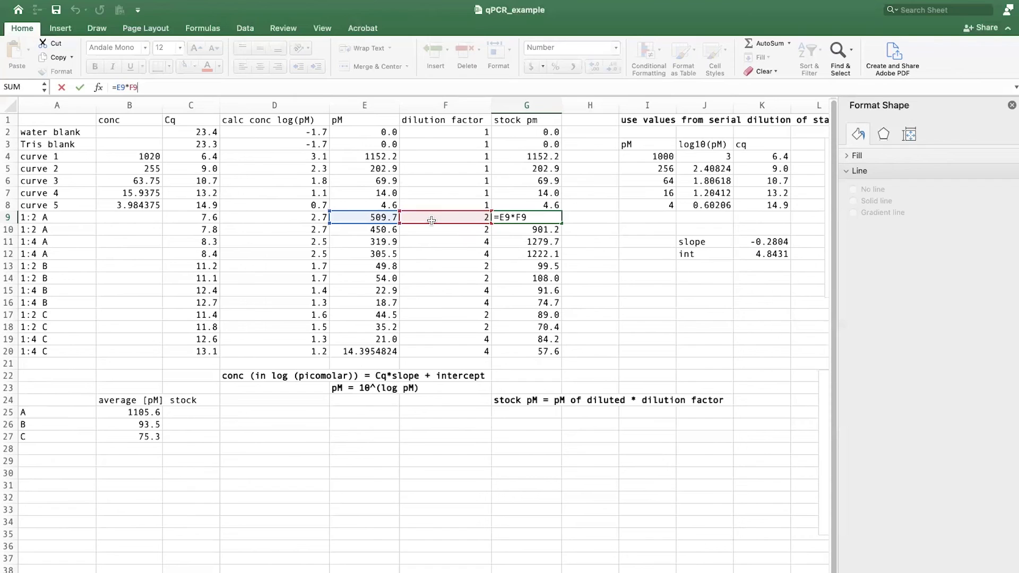
left_click(588, 228)
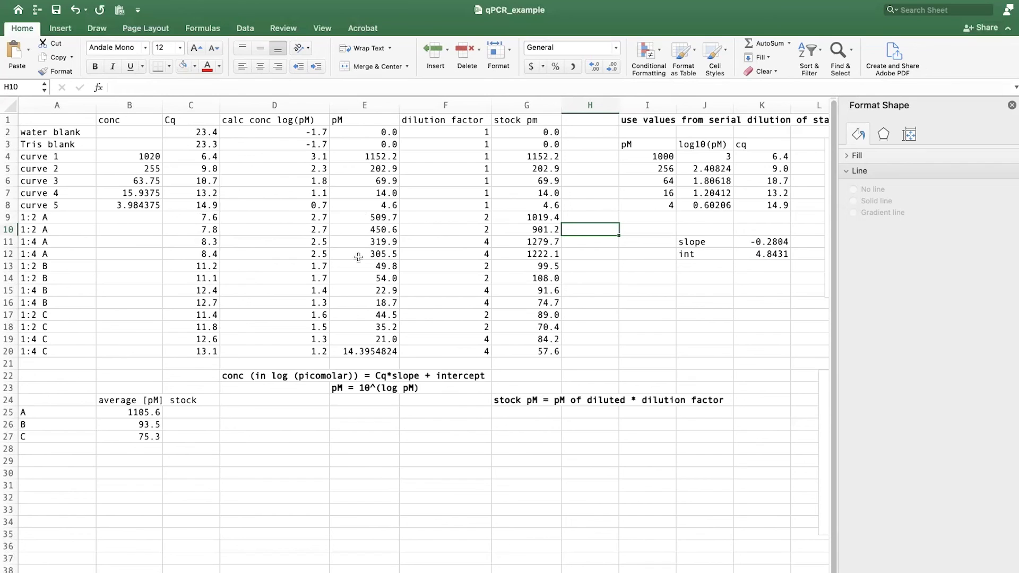
Inspect the formula in B25 that averages sample A's stock concentrations, and check the one for sample B
left_click(156, 413)
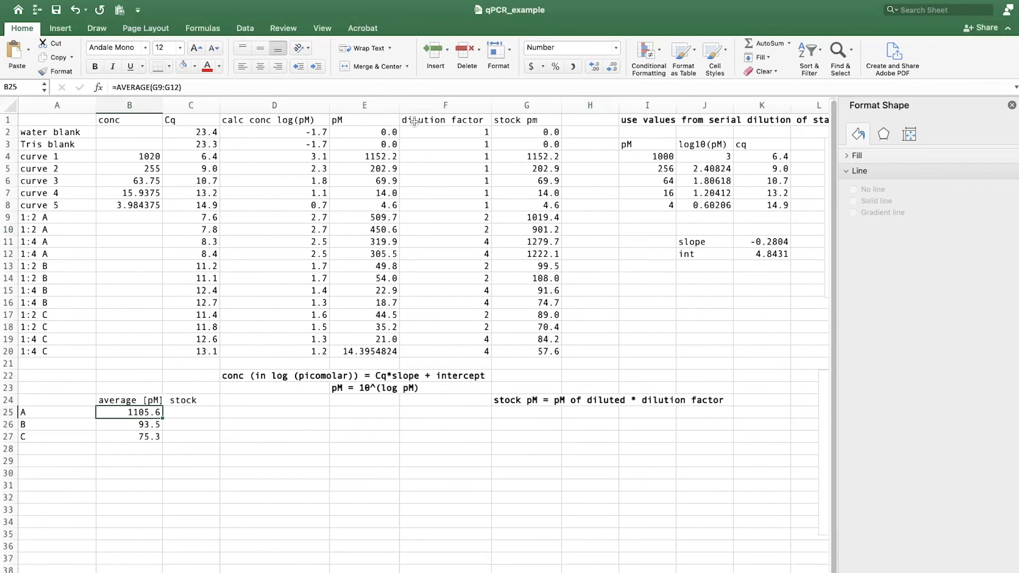
left_click(416, 84)
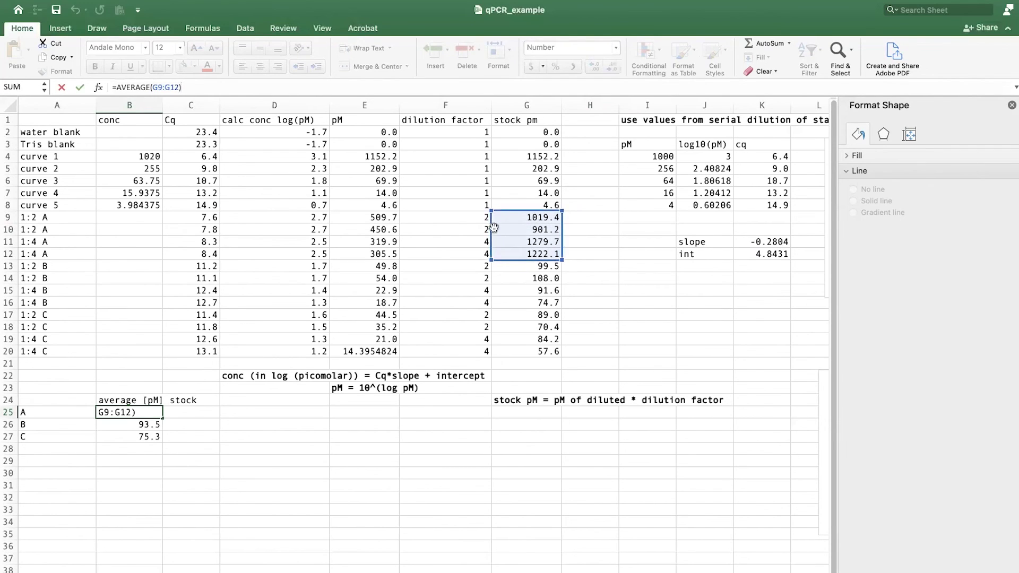
key("Return")
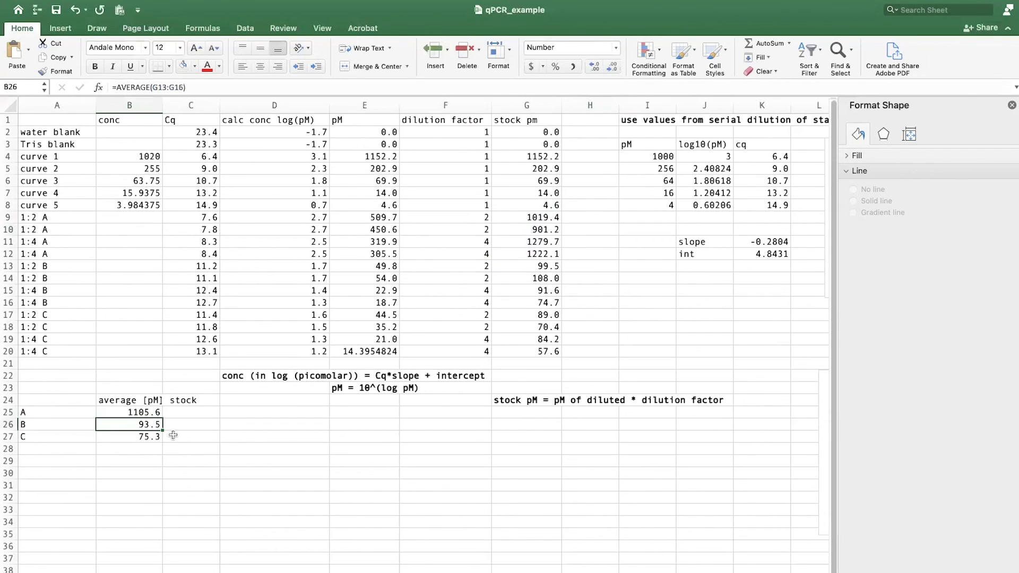
left_click(146, 411)
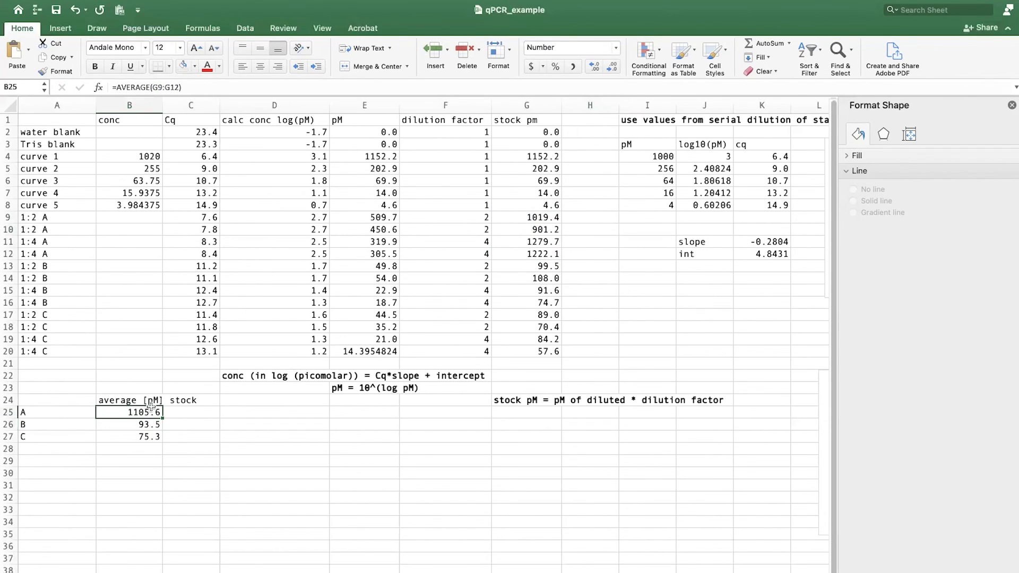
left_click(141, 450)
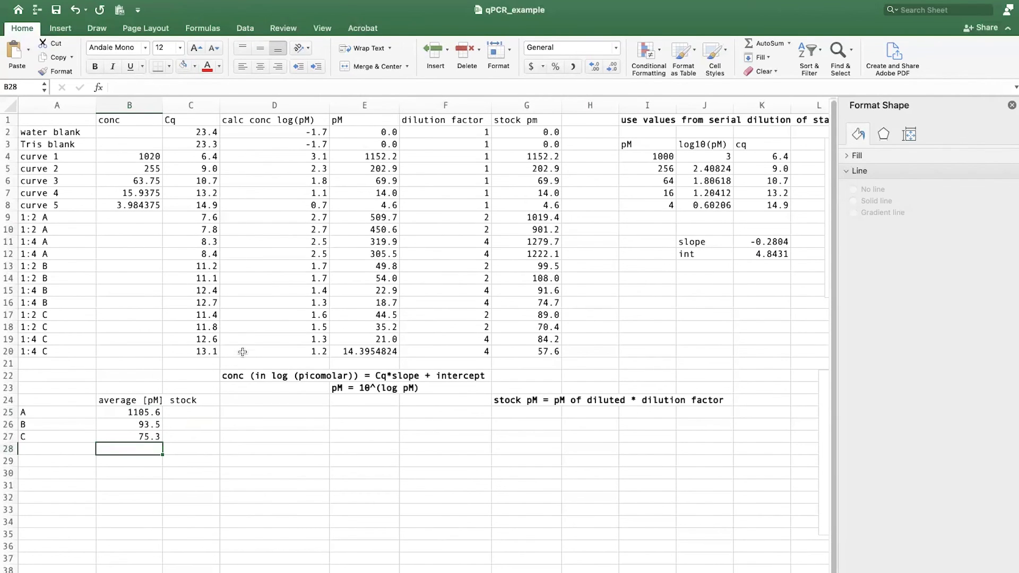
Zoom out on the calculations and switch to the worksheet with the qPCR diagrams and amplification plot picture
scroll(242, 352, "down", 2)
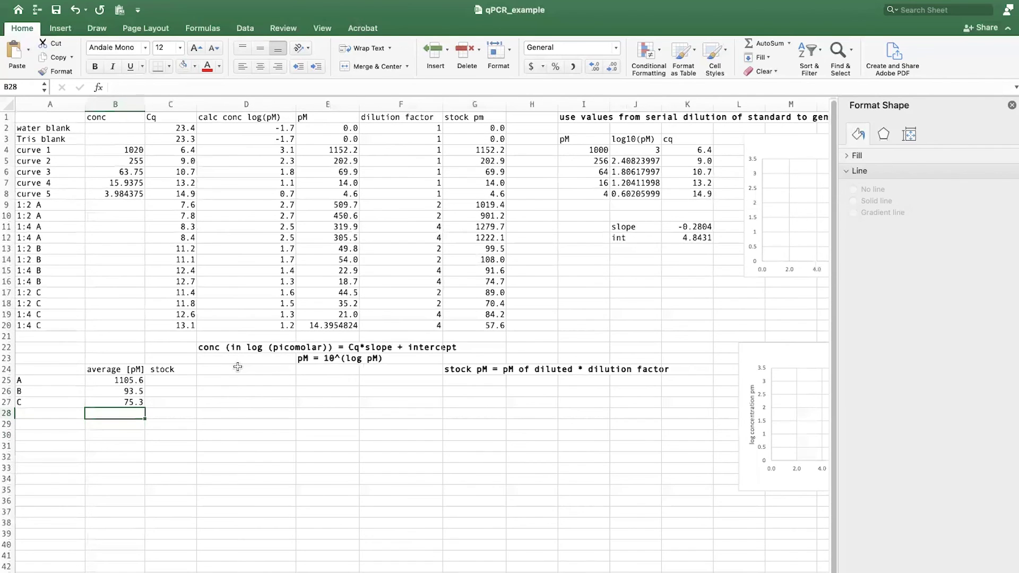
scroll(238, 366, "down", 2)
scroll(238, 367, "down", 1)
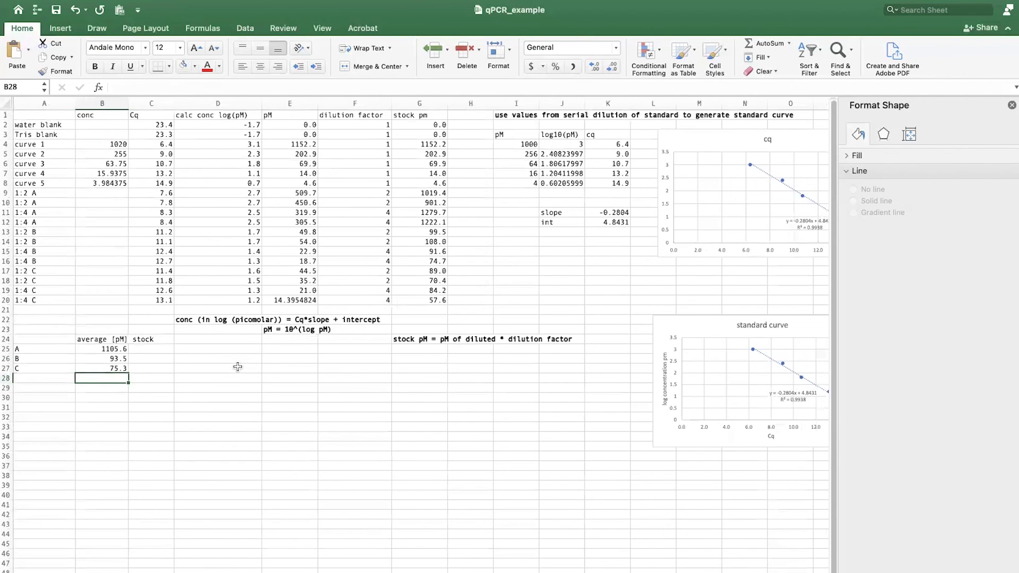
left_click(205, 568)
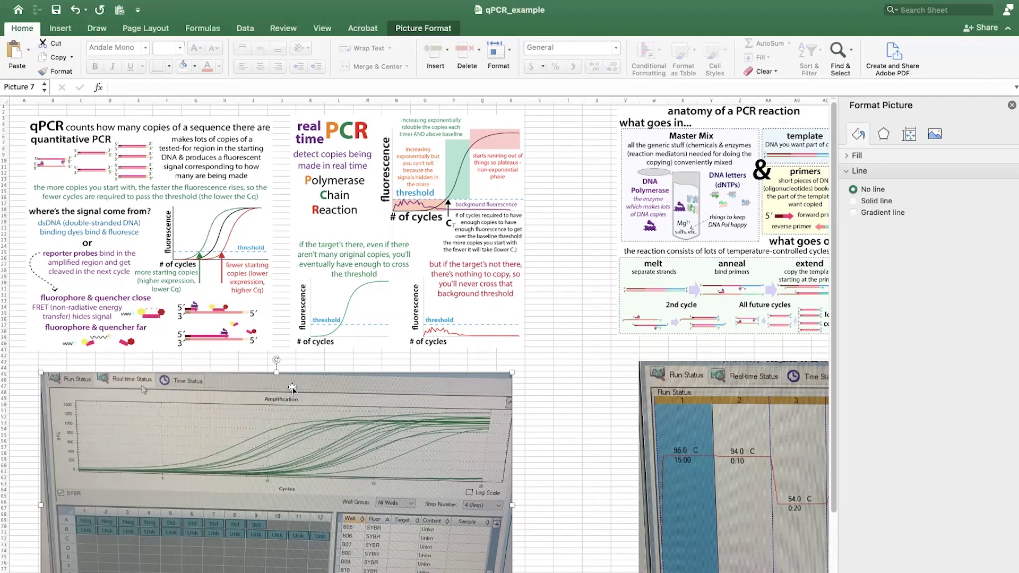